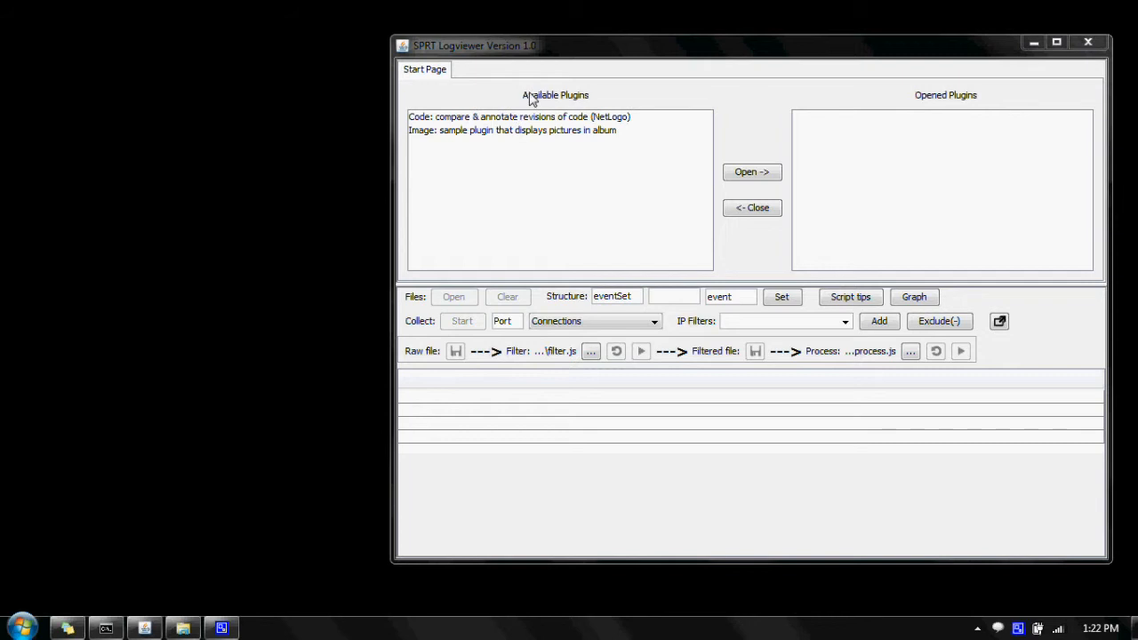
# Step: Look up the plugin files code.jar and image.jar in the demo\logviewer\tabs folder on drive C, and close the file browser
pyautogui.press('super+e')
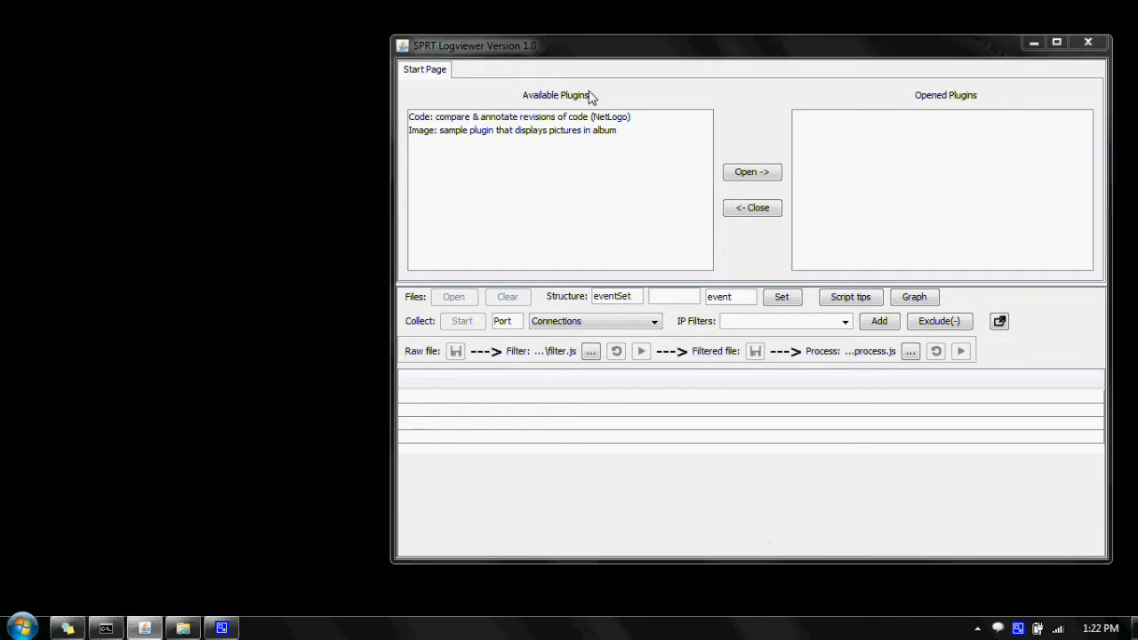
pyautogui.doubleClick(321, 264)
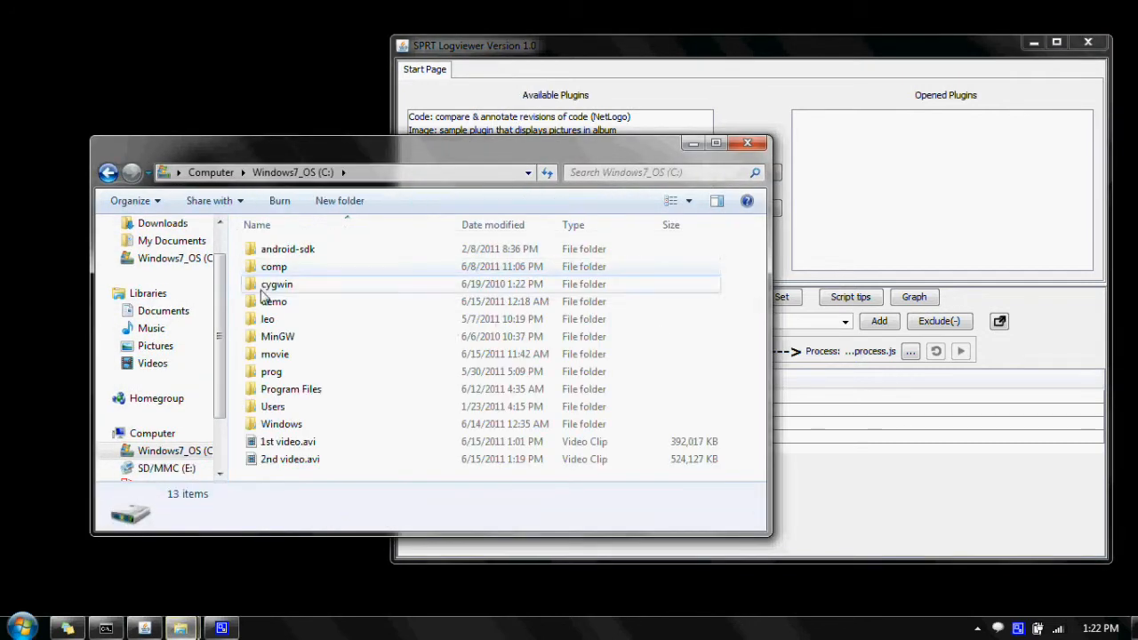
pyautogui.doubleClick(276, 268)
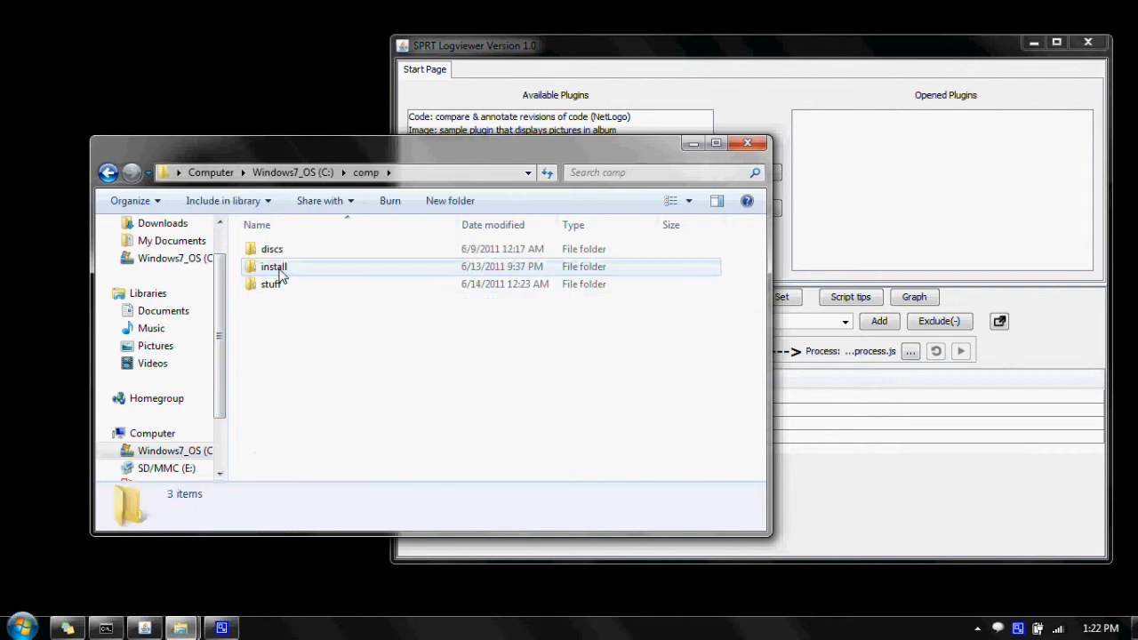
pyautogui.press('BackSpace')
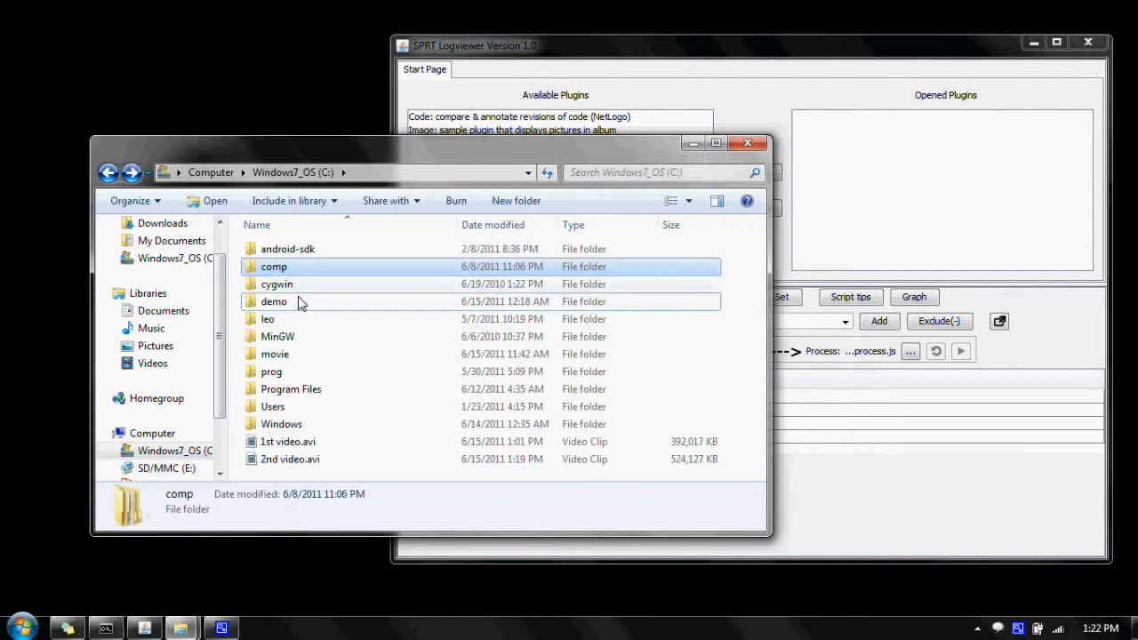
pyautogui.doubleClick(300, 303)
pyautogui.doubleClick(307, 272)
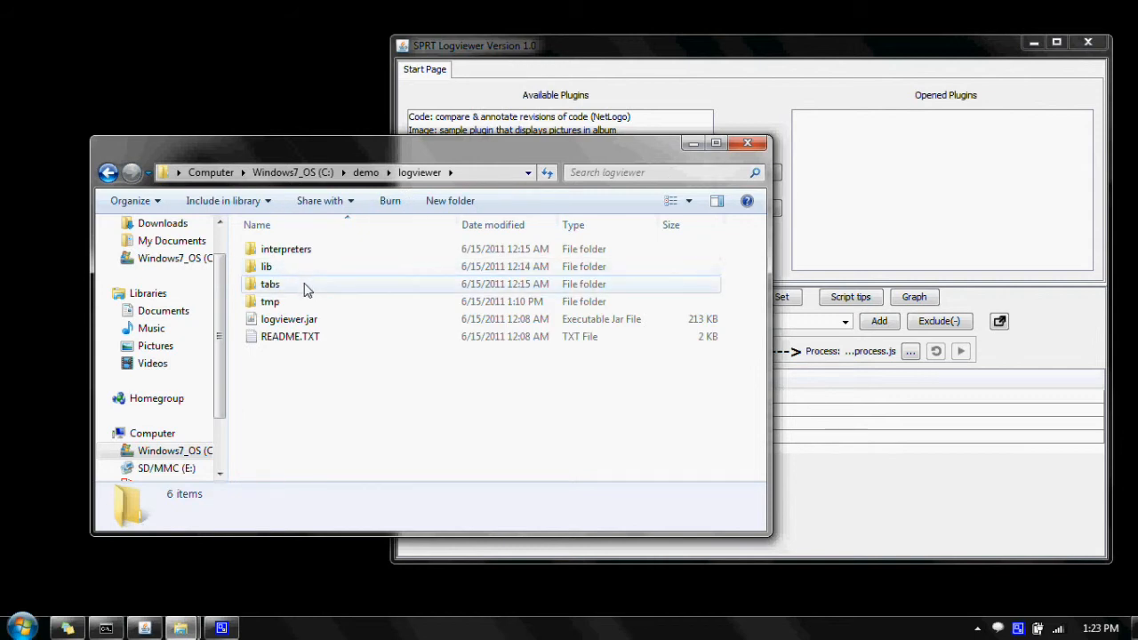
pyautogui.click(305, 286)
pyautogui.doubleClick(305, 287)
pyautogui.moveTo(318, 324); pyautogui.dragTo(260, 265)
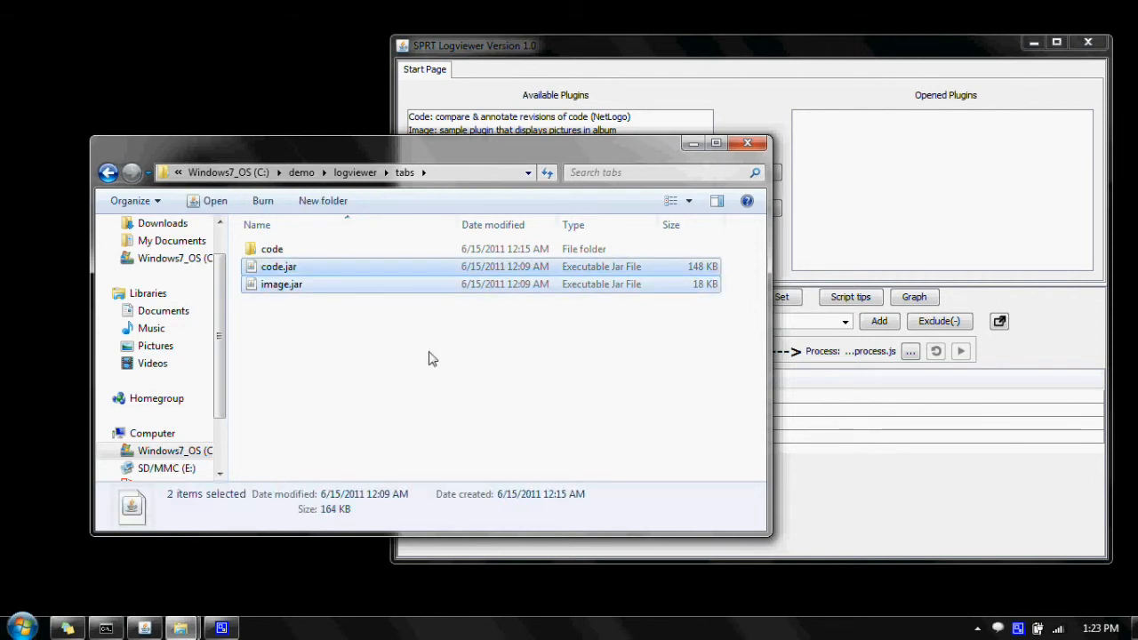
pyautogui.click(747, 143)
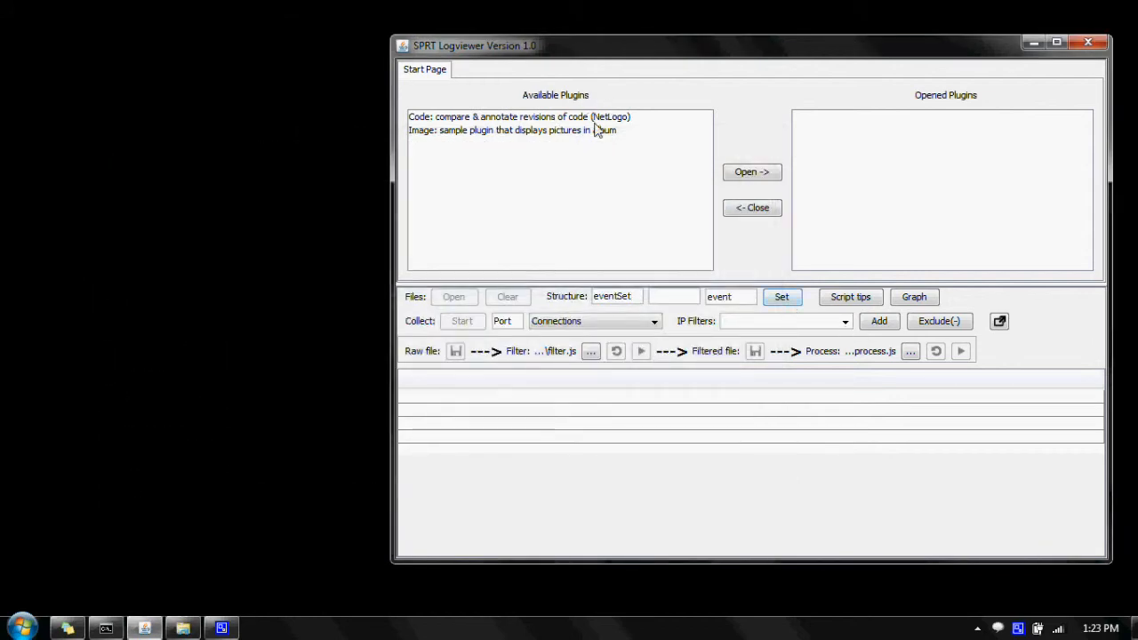
# Step: Apply the eventSet/event log structure and load the first entry in the xmls_given\sampleLogs folder
pyautogui.click(778, 299)
pyautogui.click(781, 298)
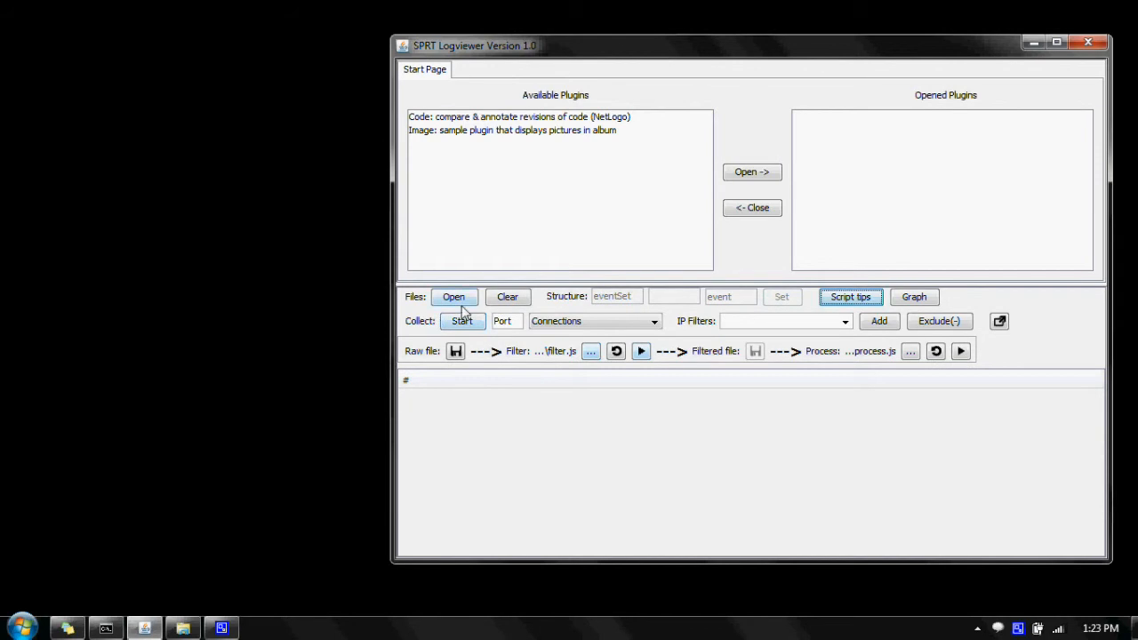
pyautogui.click(457, 301)
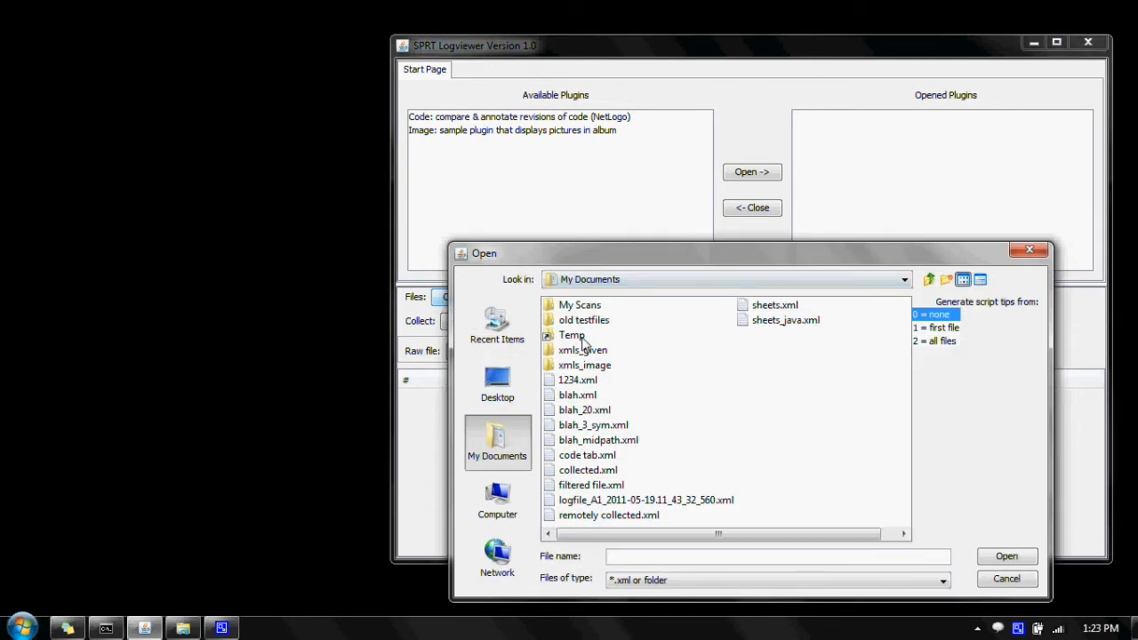
pyautogui.doubleClick(583, 349)
pyautogui.doubleClick(562, 337)
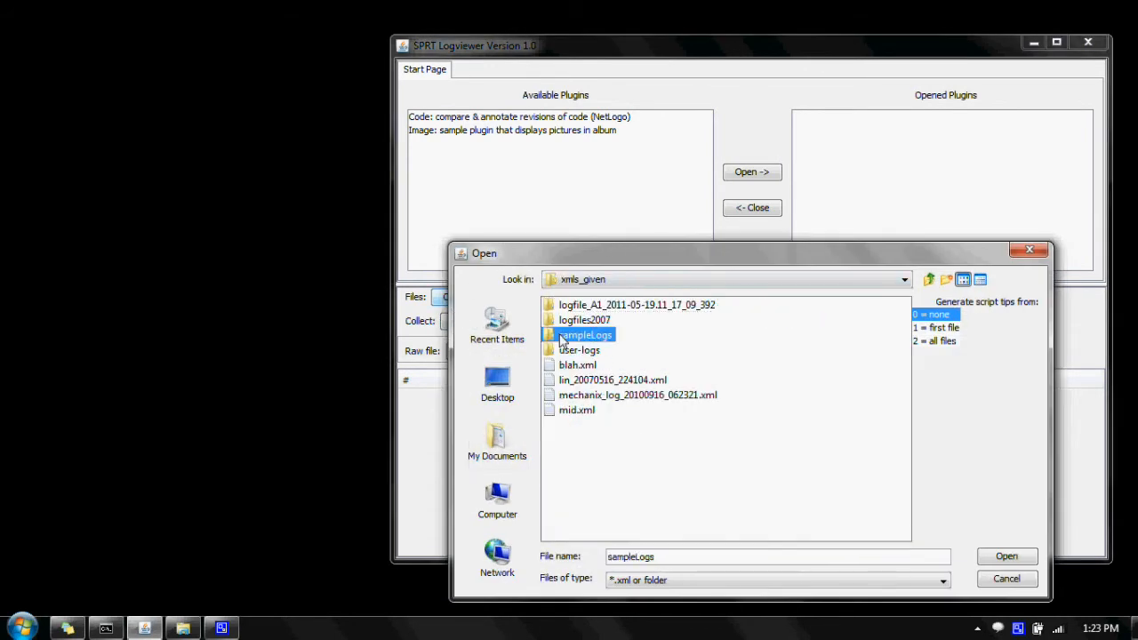
pyautogui.doubleClick(561, 308)
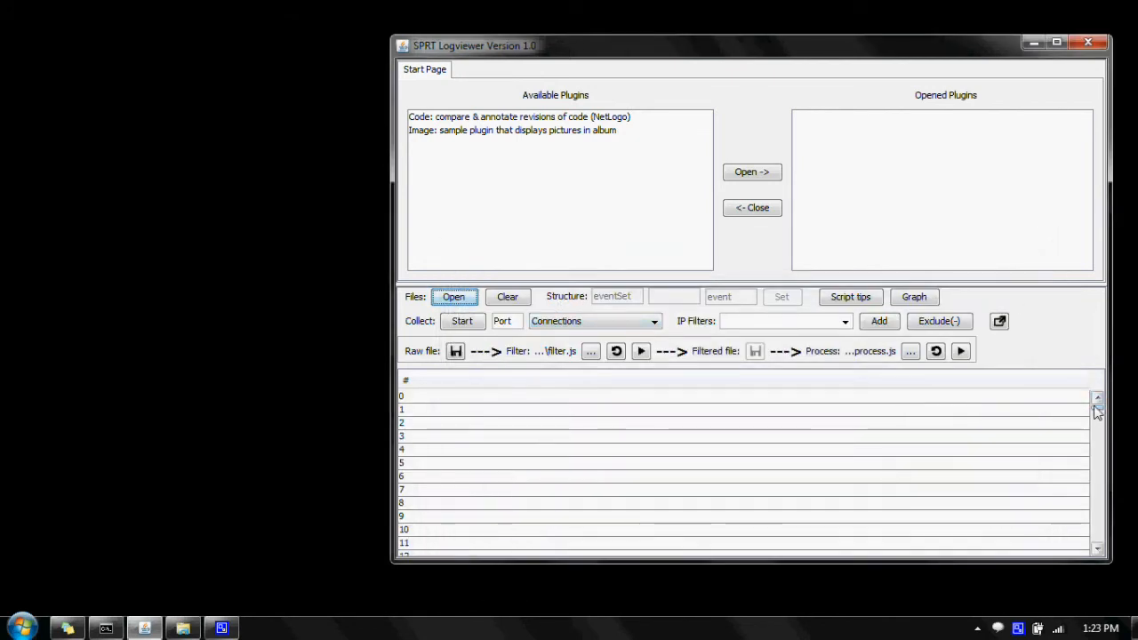
# Step: Run the process.js script on the loaded log and widen the Code column
pyautogui.click(960, 351)
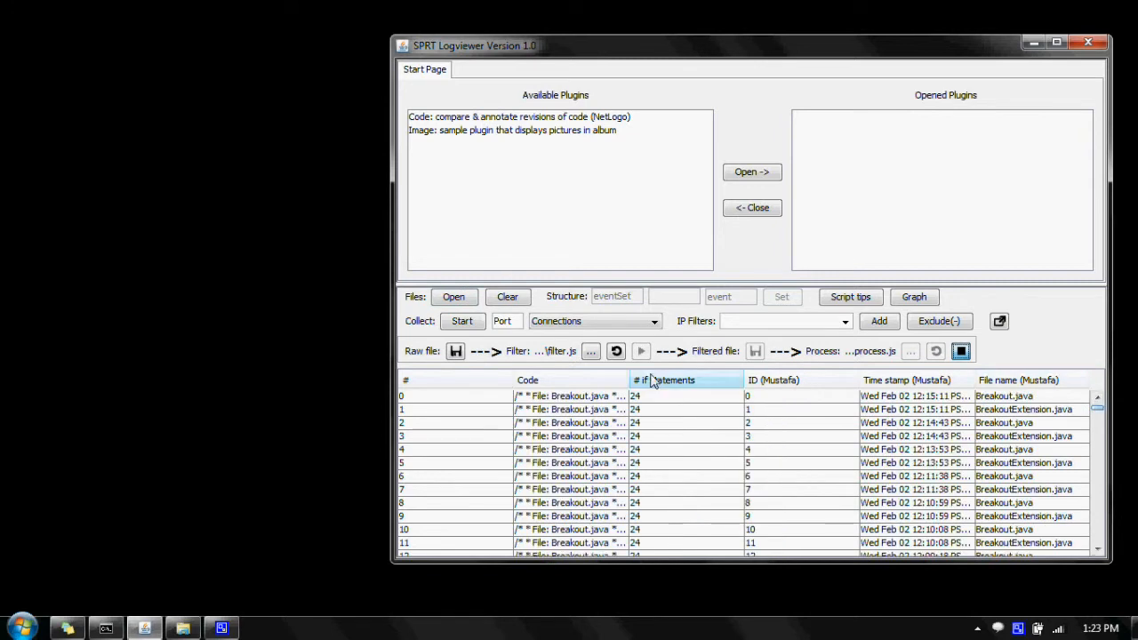
pyautogui.moveTo(632, 379); pyautogui.dragTo(738, 383)
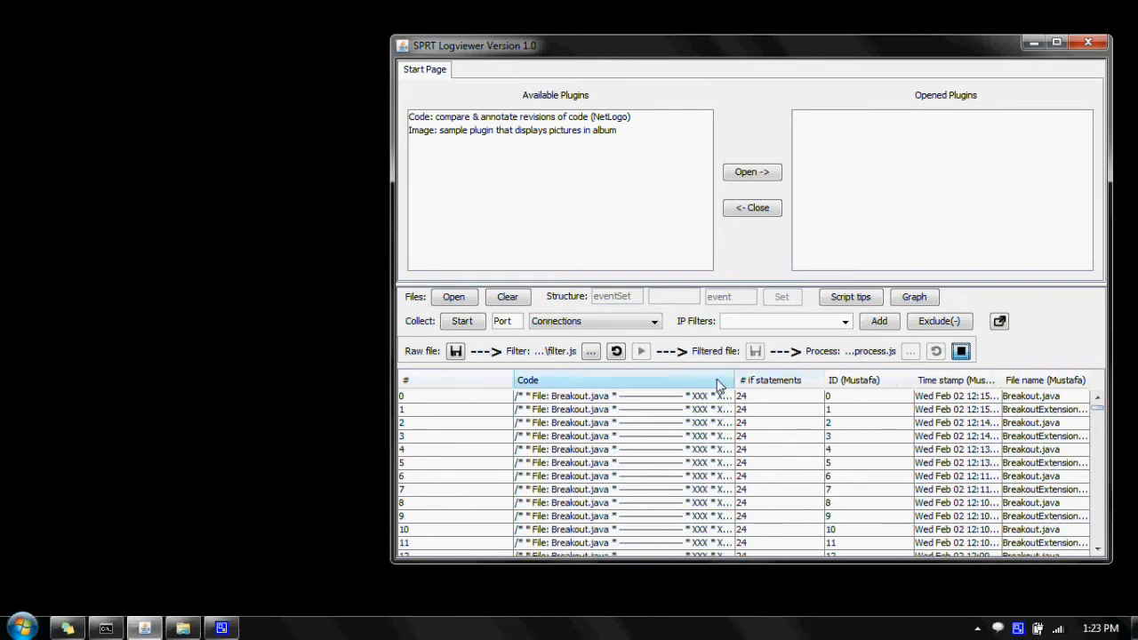
# Step: Open the Code plugin for comparing and annotating revisions, using categories.ini as its file
pyautogui.click(521, 119)
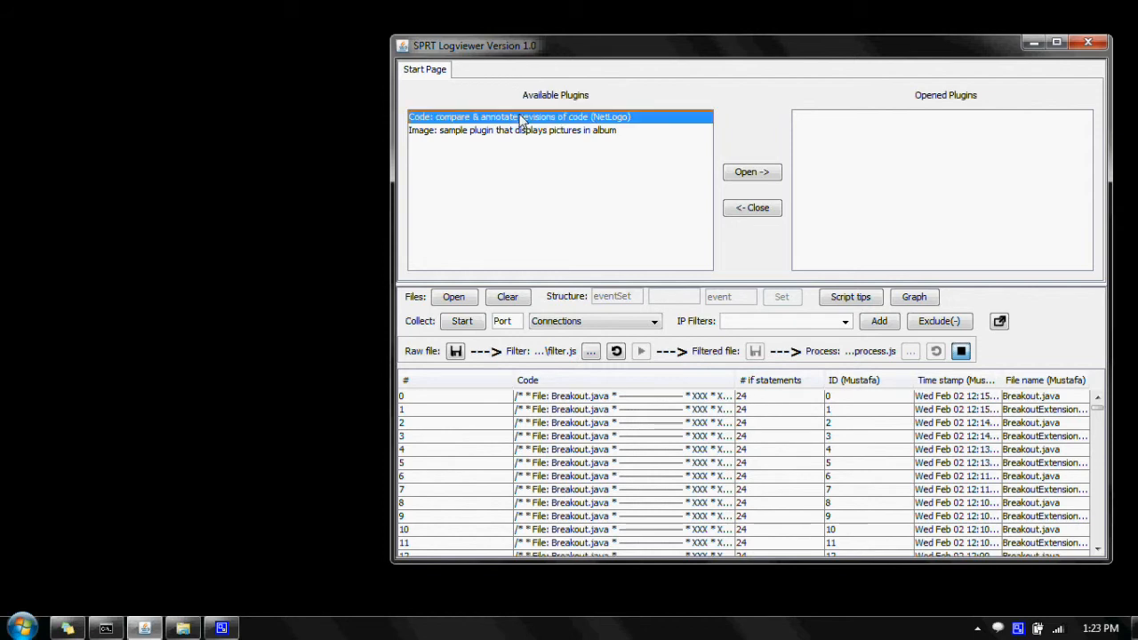
pyautogui.click(747, 175)
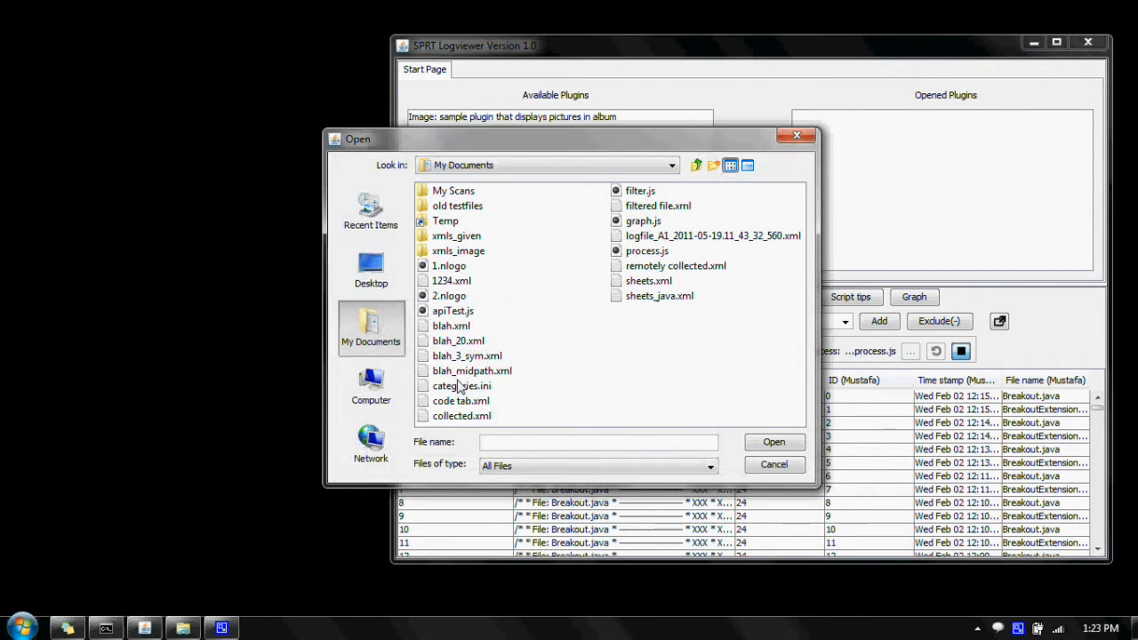
pyautogui.doubleClick(461, 386)
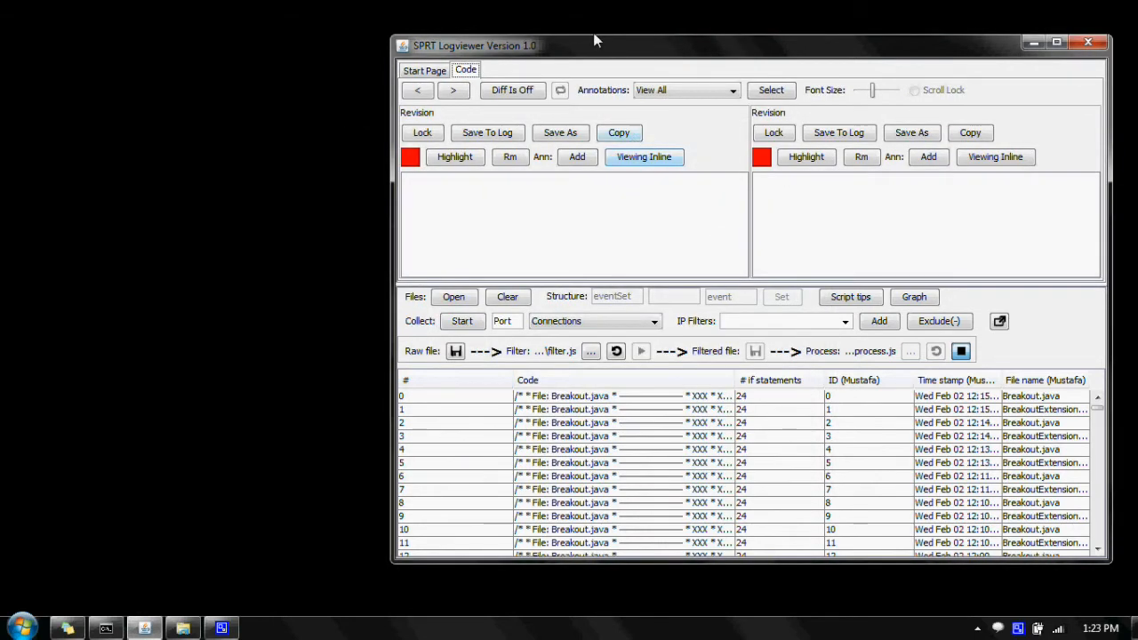
# Step: Enlarge the code comparison area by lowering the divider above the log controls, and return the maximized window to normal size
pyautogui.doubleClick(600, 53)
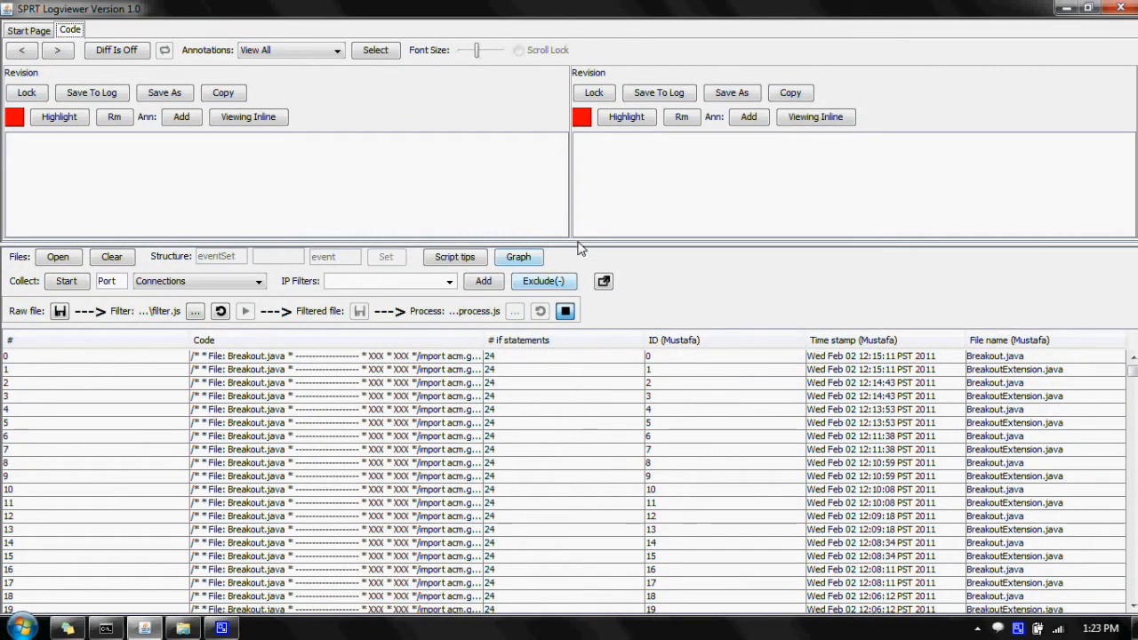
pyautogui.moveTo(578, 253); pyautogui.dragTo(590, 384)
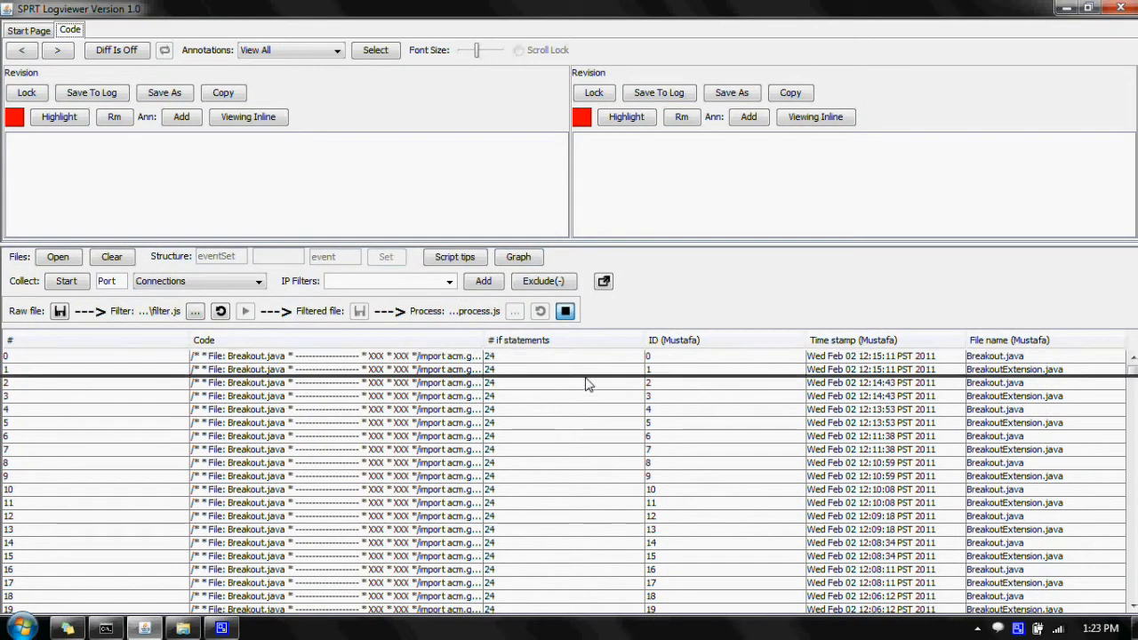
pyautogui.doubleClick(600, 8)
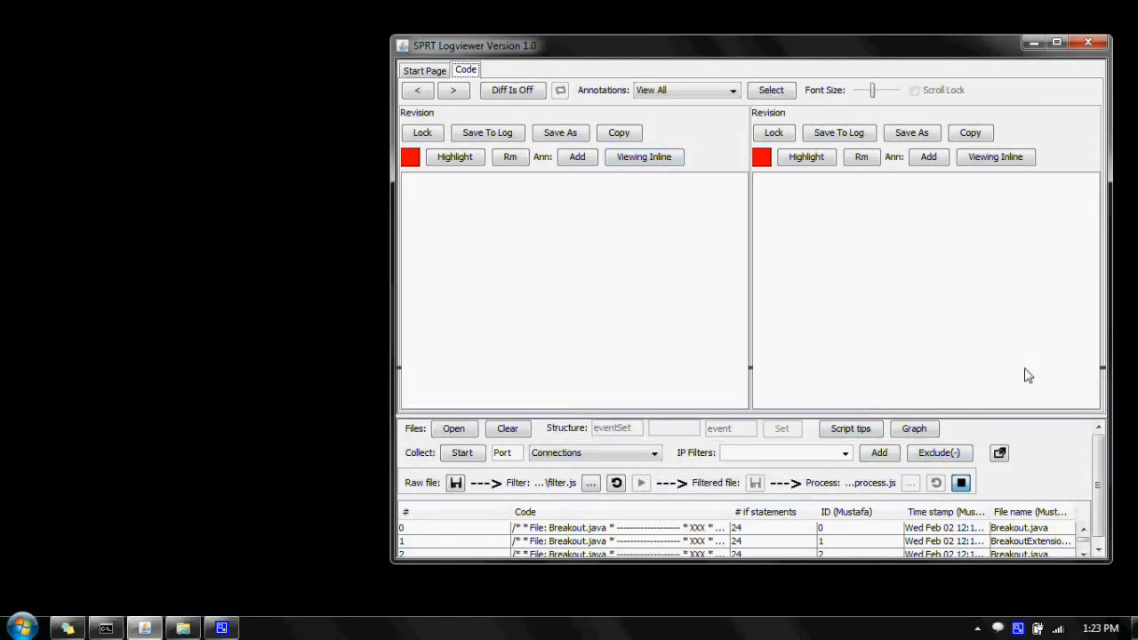
# Step: Detach the log controls into their own window, shrink it and place it beside the code comparison window
pyautogui.click(999, 402)
pyautogui.moveTo(527, 193); pyautogui.dragTo(275, 175)
pyautogui.moveTo(701, 227); pyautogui.dragTo(396, 190)
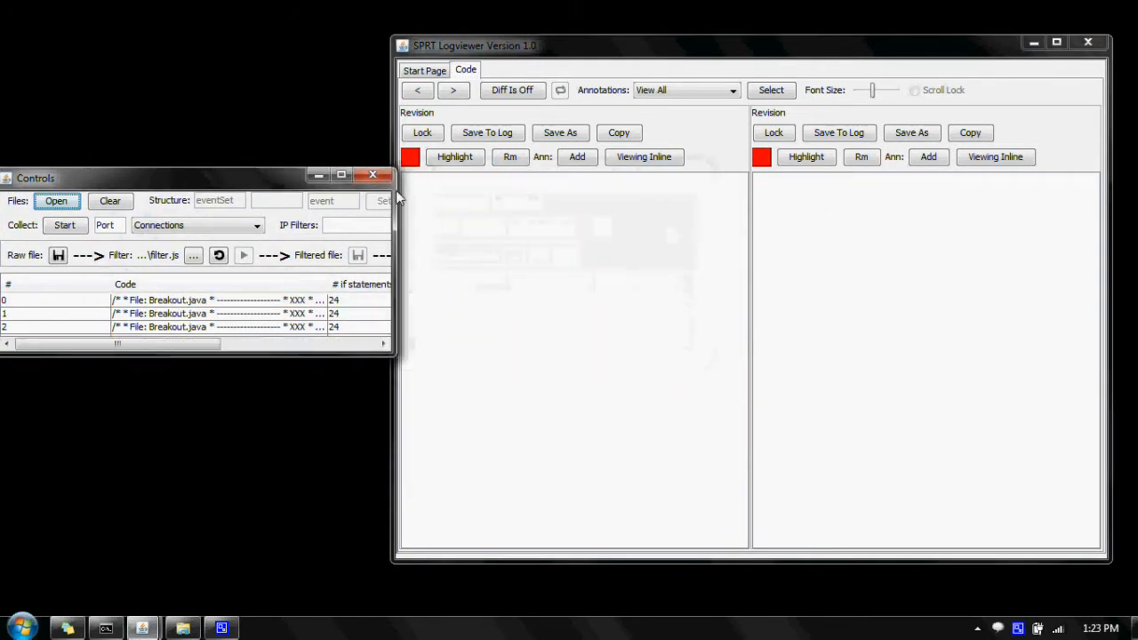
pyautogui.moveTo(250, 178); pyautogui.dragTo(217, 155)
pyautogui.click(516, 282)
pyautogui.click(250, 160)
pyautogui.click(465, 172)
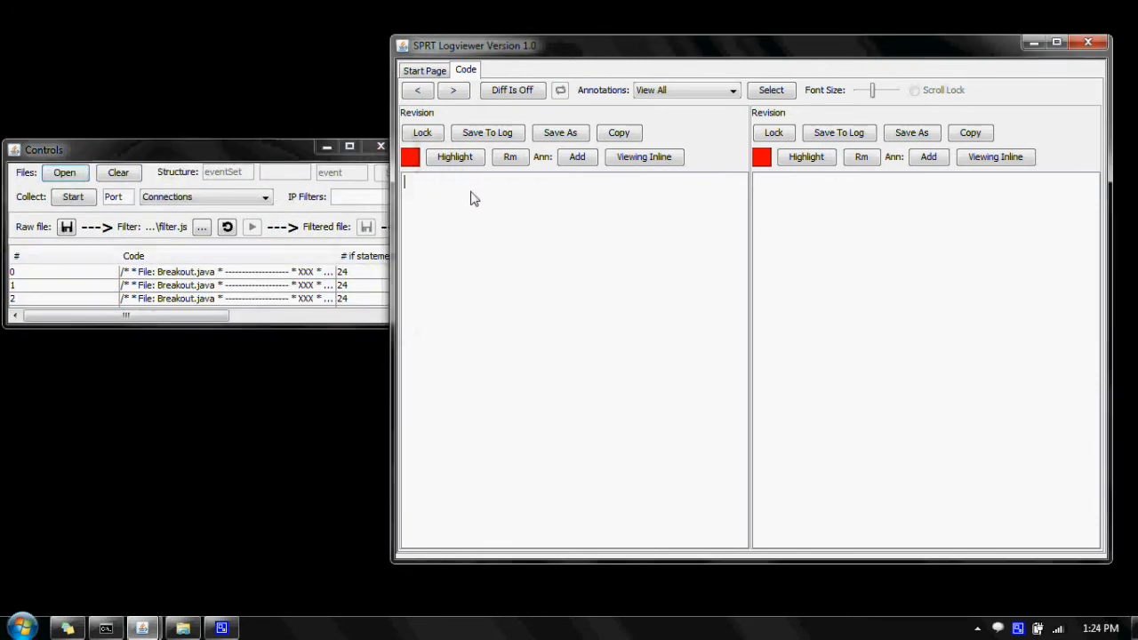
# Step: Advance the code comparison to revisions 4 and 5, and make the Controls window taller to show more log rows
pyautogui.click(443, 96)
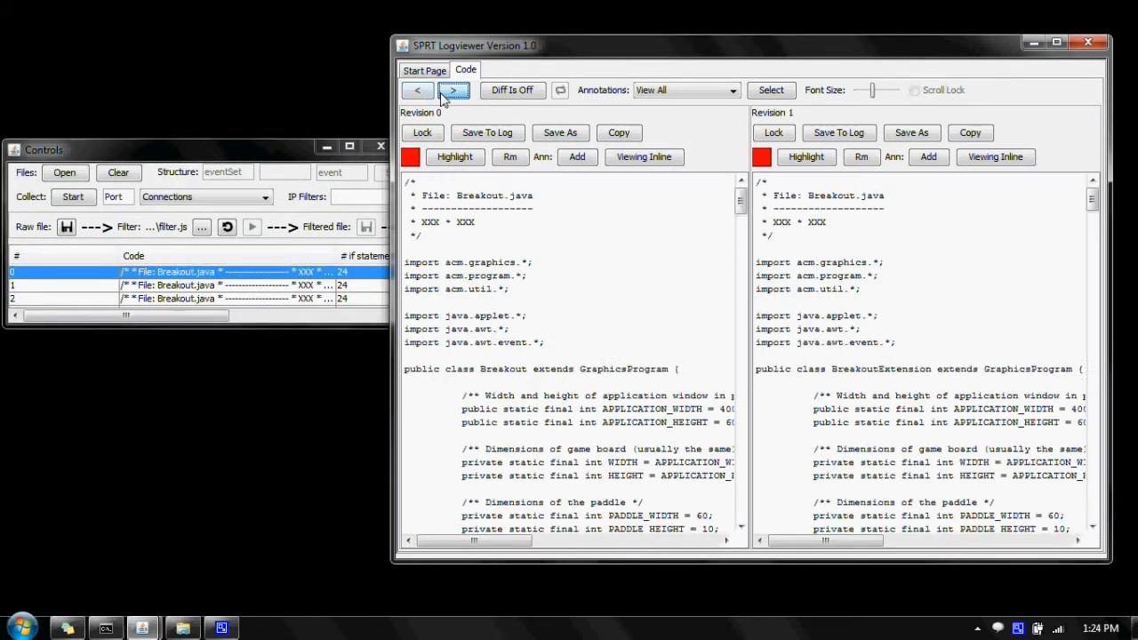
pyautogui.moveTo(269, 327); pyautogui.dragTo(267, 442)
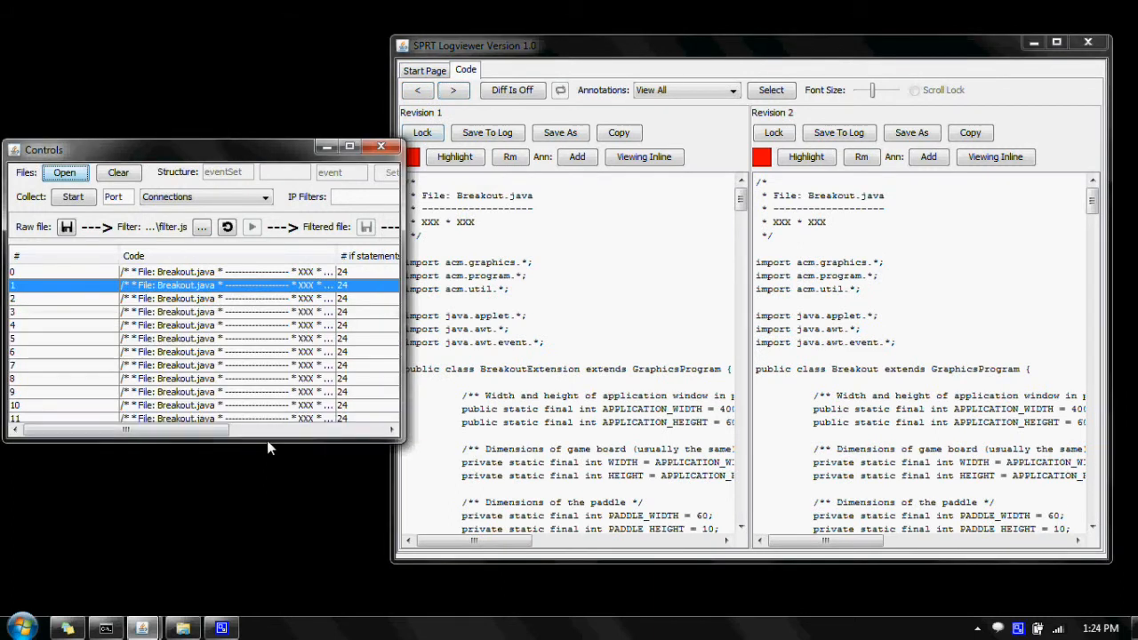
pyautogui.click(453, 90)
pyautogui.click(453, 91)
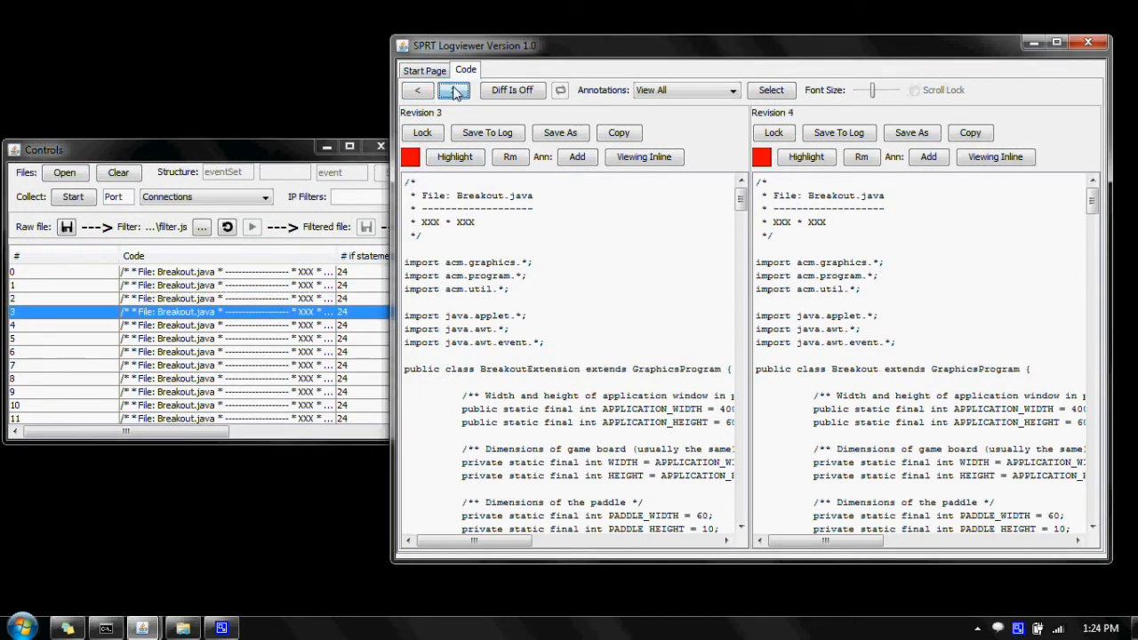
pyautogui.click(454, 90)
# Step: Turn on Diff highlighting and Scroll Lock for both revisions, and slightly enlarge the code font
pyautogui.click(529, 93)
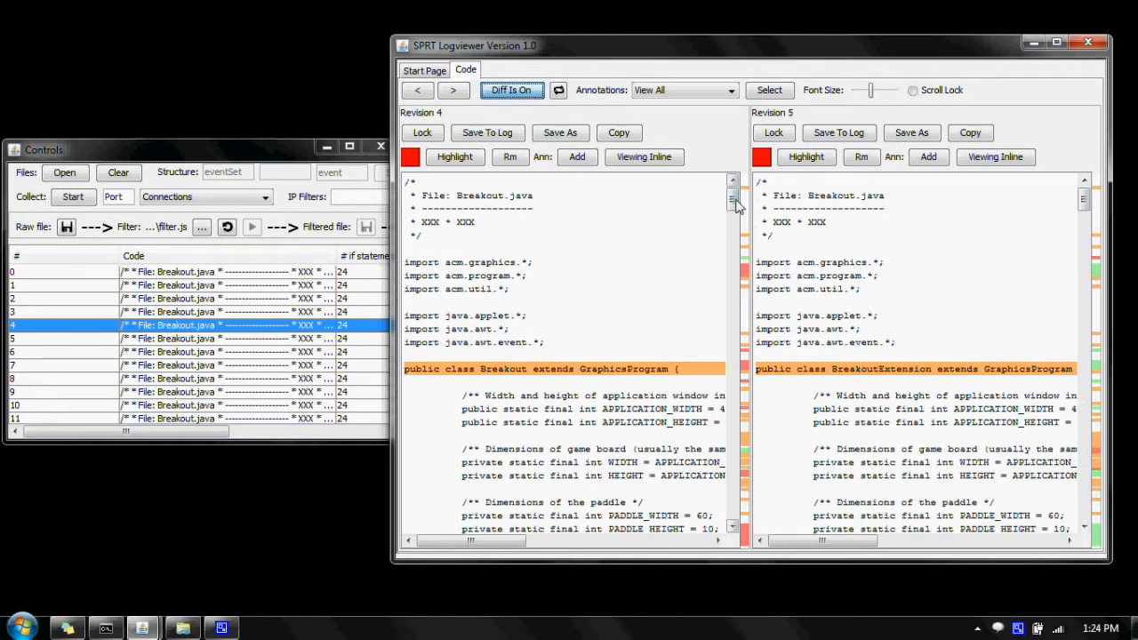
pyautogui.click(913, 90)
pyautogui.moveTo(870, 90)
pyautogui.mouseDown()
pyautogui.moveTo(894, 92)
pyautogui.moveTo(882, 94)
pyautogui.mouseUp()
pyautogui.moveTo(734, 193); pyautogui.dragTo(785, 137)
# Step: Examine the differences between various revision pairs by selecting different rows among 3 to 11 in the log list
pyautogui.click(243, 369)
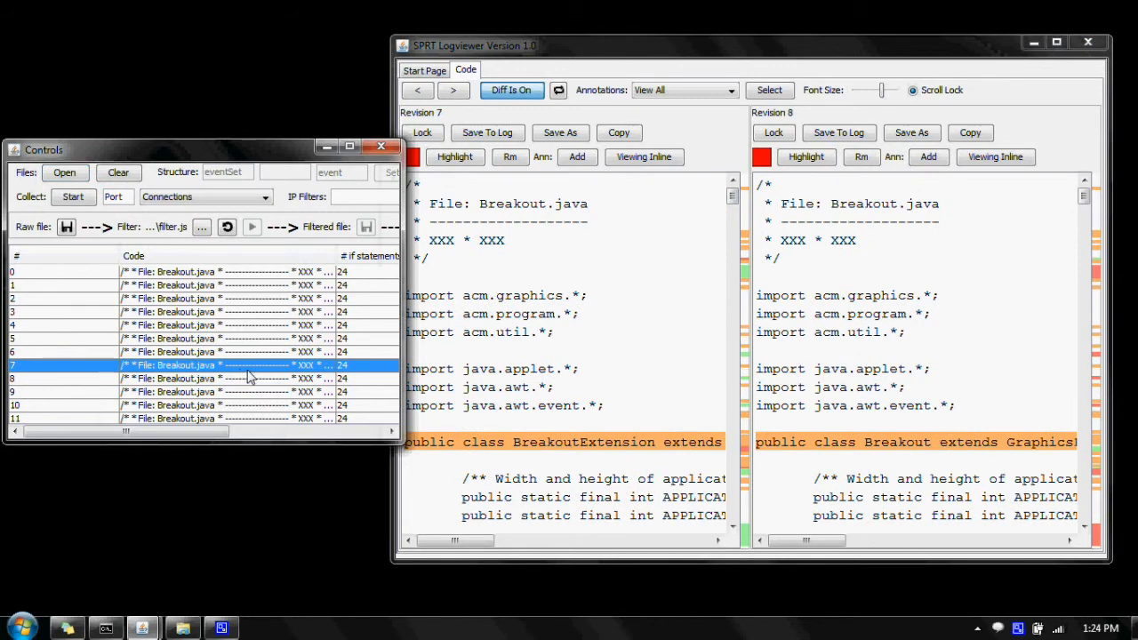
pyautogui.press('Up')
pyautogui.press('Up')
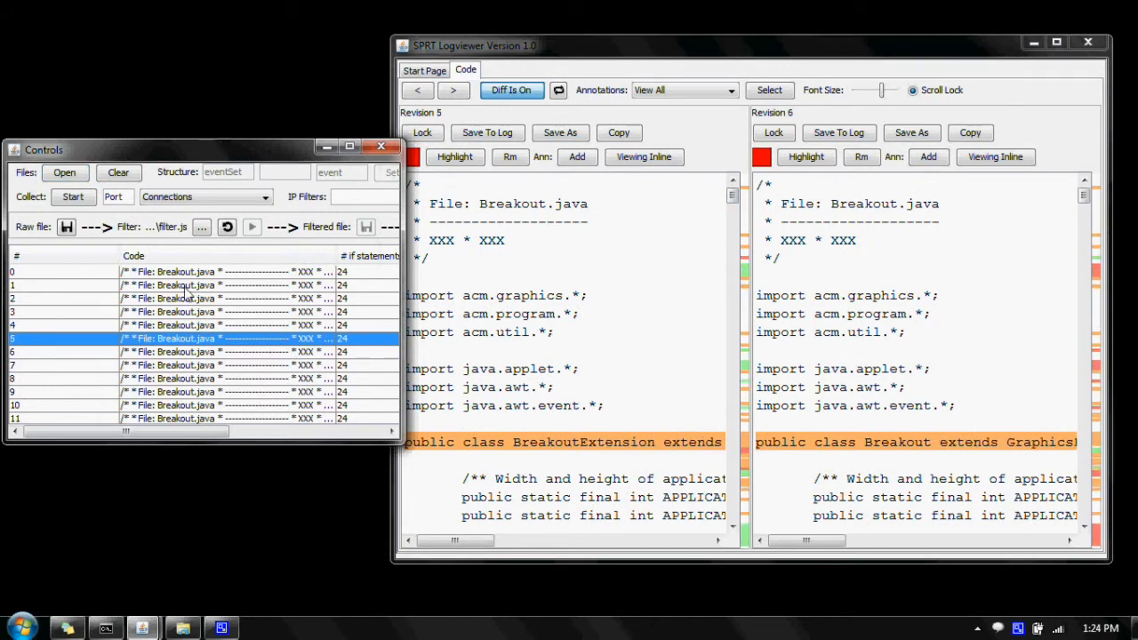
pyautogui.click(150, 326)
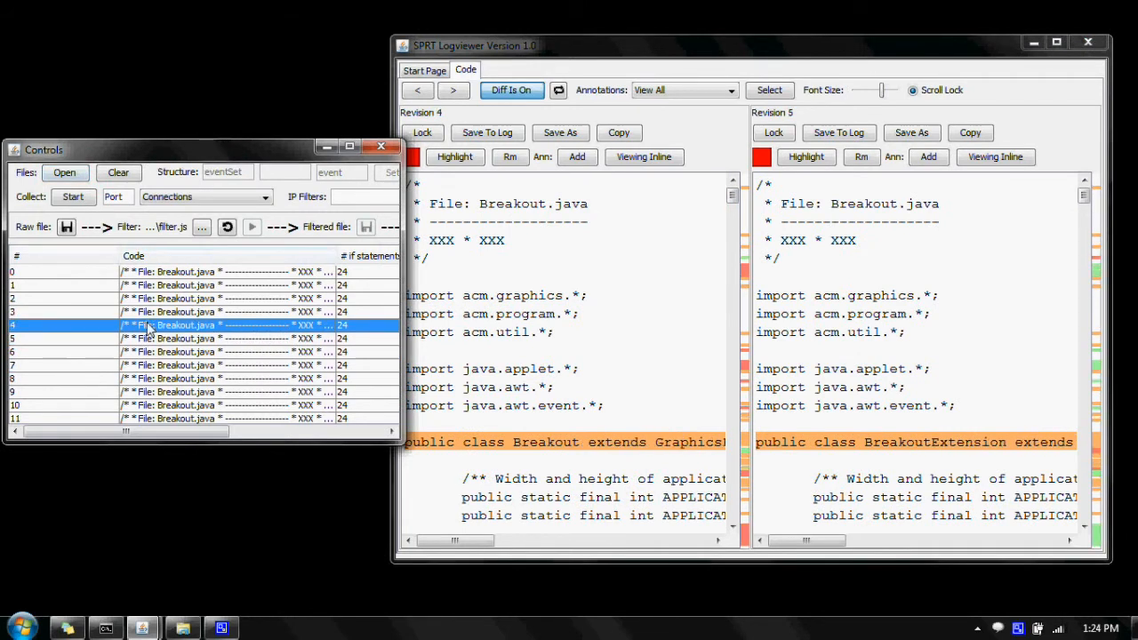
pyautogui.press('Up')
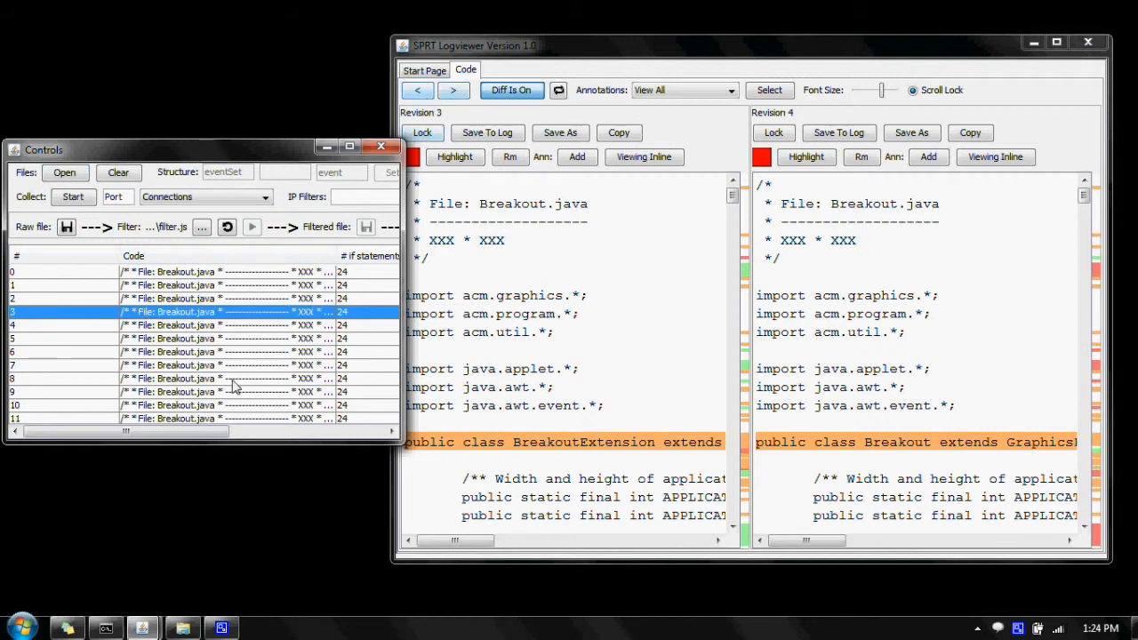
pyautogui.click(193, 355)
pyautogui.click(217, 384)
pyautogui.click(253, 416)
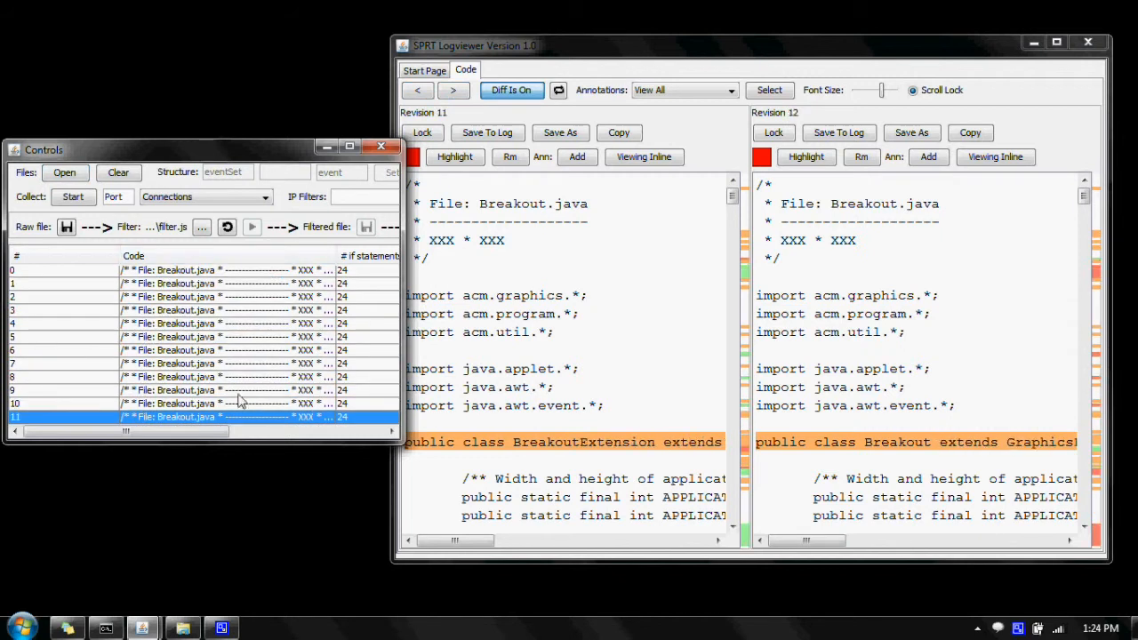
pyautogui.click(235, 390)
# Step: Load revision 2 and annotate the word Breakout in its File comment line with category samplename1 and label "sdfsadfsadfsadfsdafsdf"
pyautogui.click(249, 296)
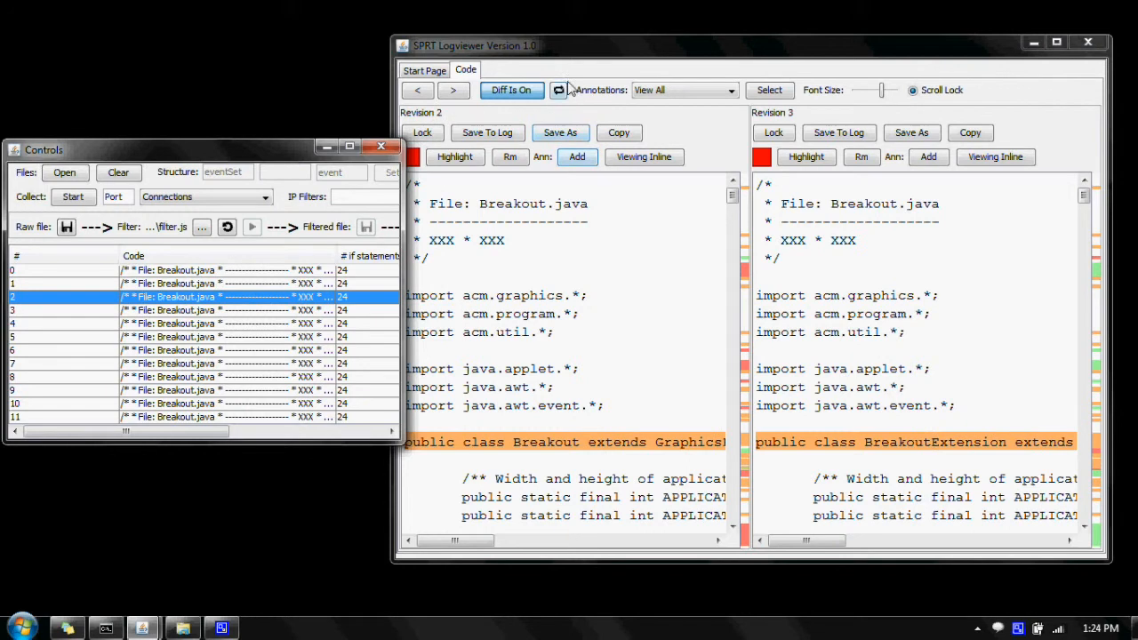
pyautogui.click(547, 64)
pyautogui.click(496, 215)
pyautogui.click(504, 210)
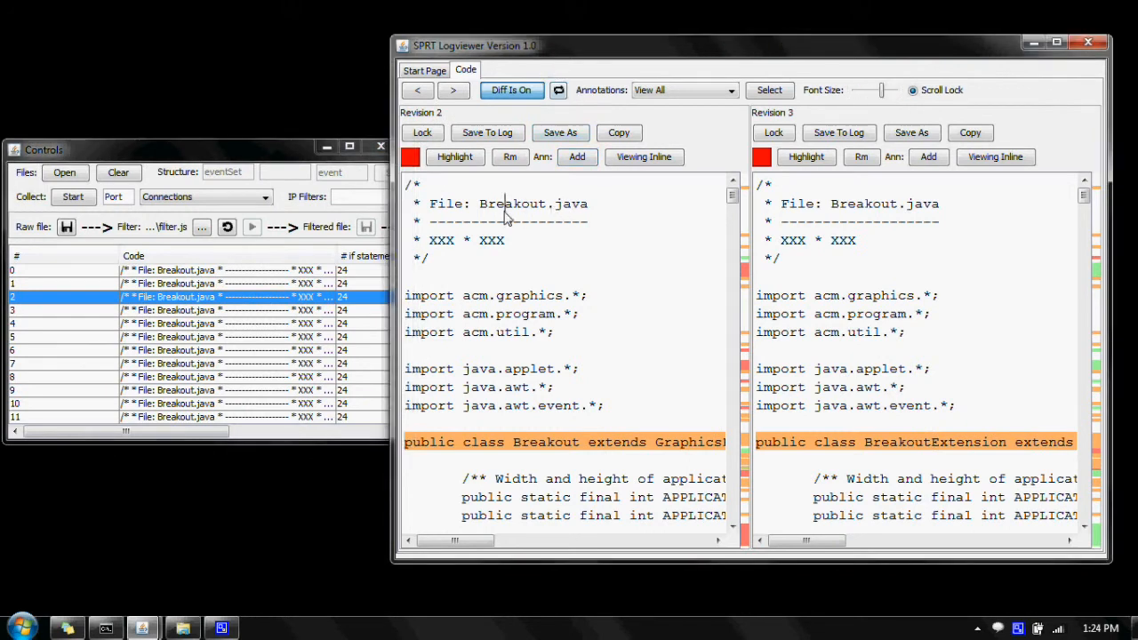
pyautogui.click(573, 157)
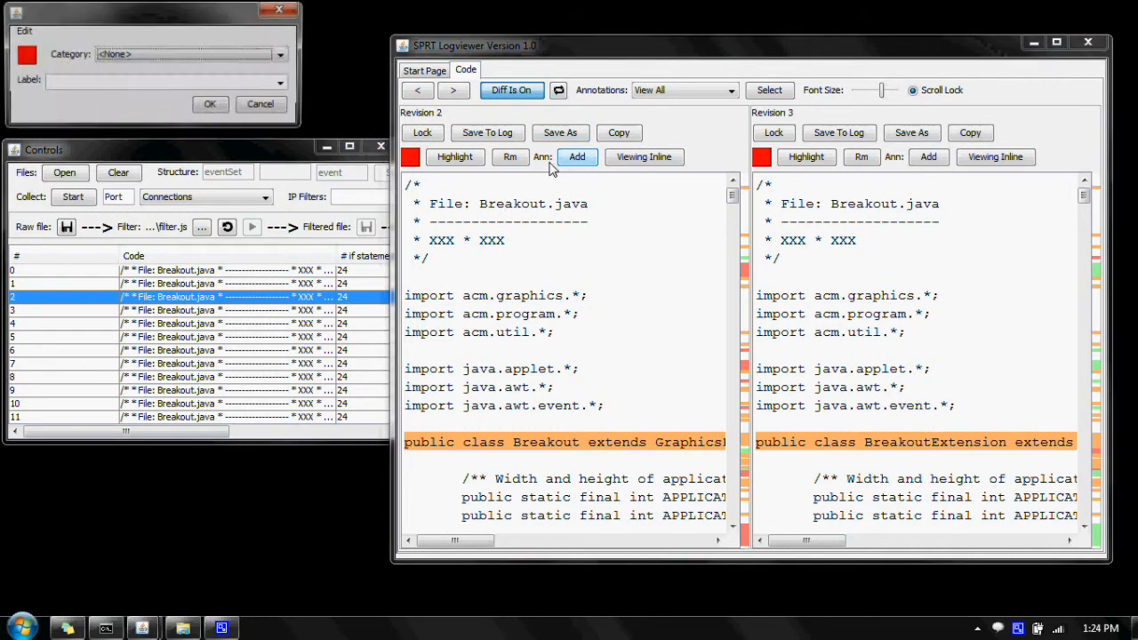
pyautogui.click(230, 55)
pyautogui.click(209, 89)
pyautogui.click(209, 83)
pyautogui.write('sdfsadfsadf')
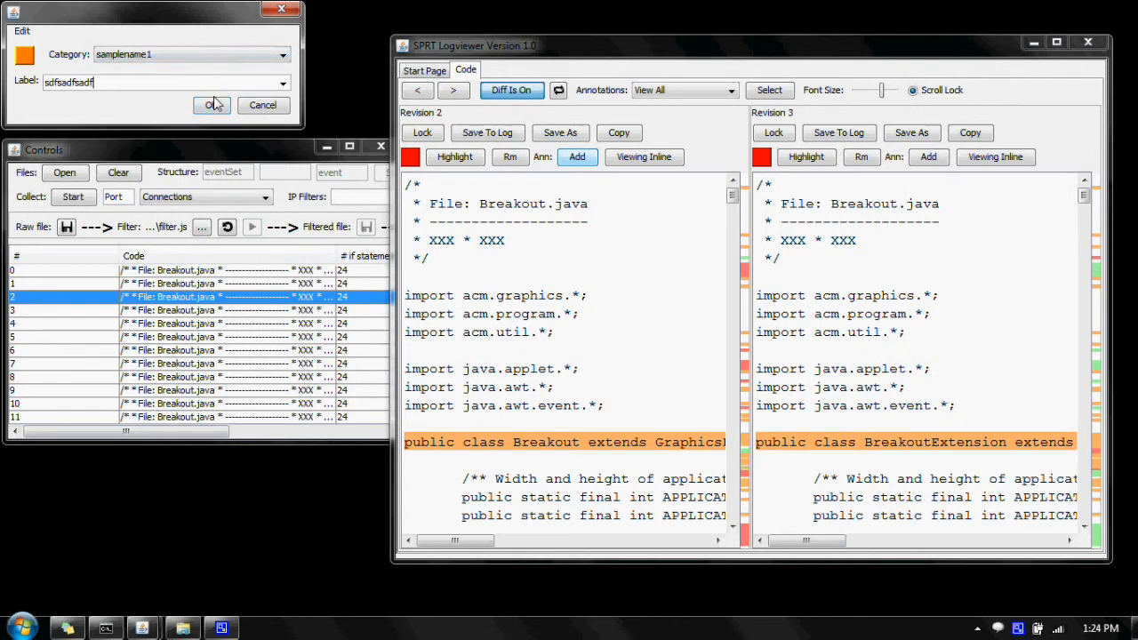
pyautogui.write('sadfsadfsdfs')
pyautogui.click(211, 105)
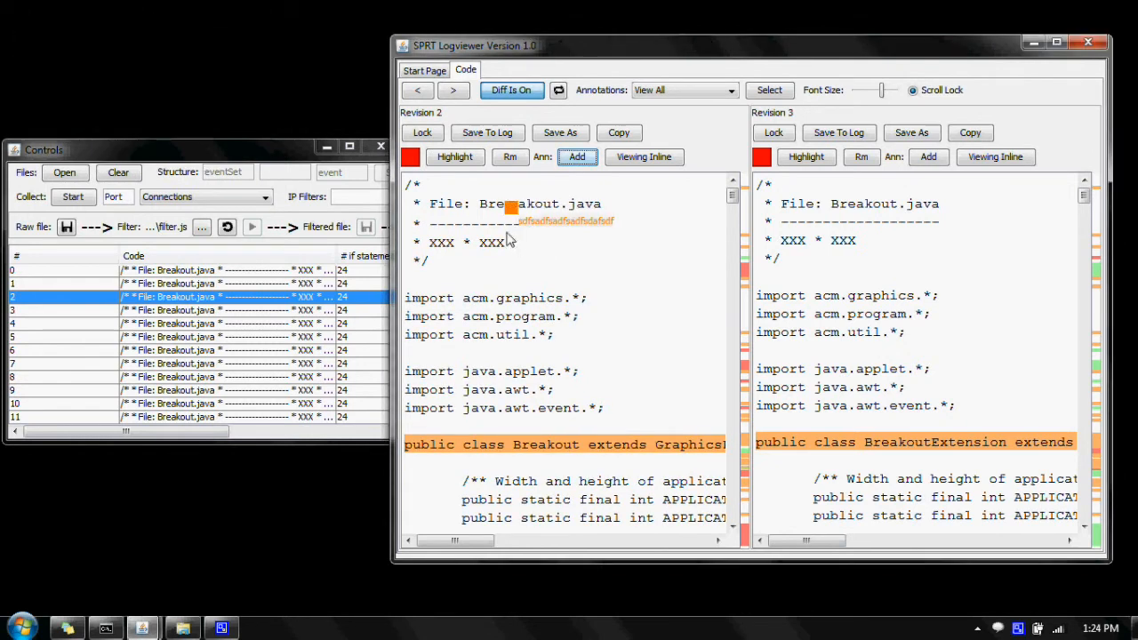
# Step: Highlight revision 2's header comment in blue, from midway through the dashed line to the comment's end, and check the neighbouring revisions
pyautogui.moveTo(461, 226); pyautogui.dragTo(472, 267)
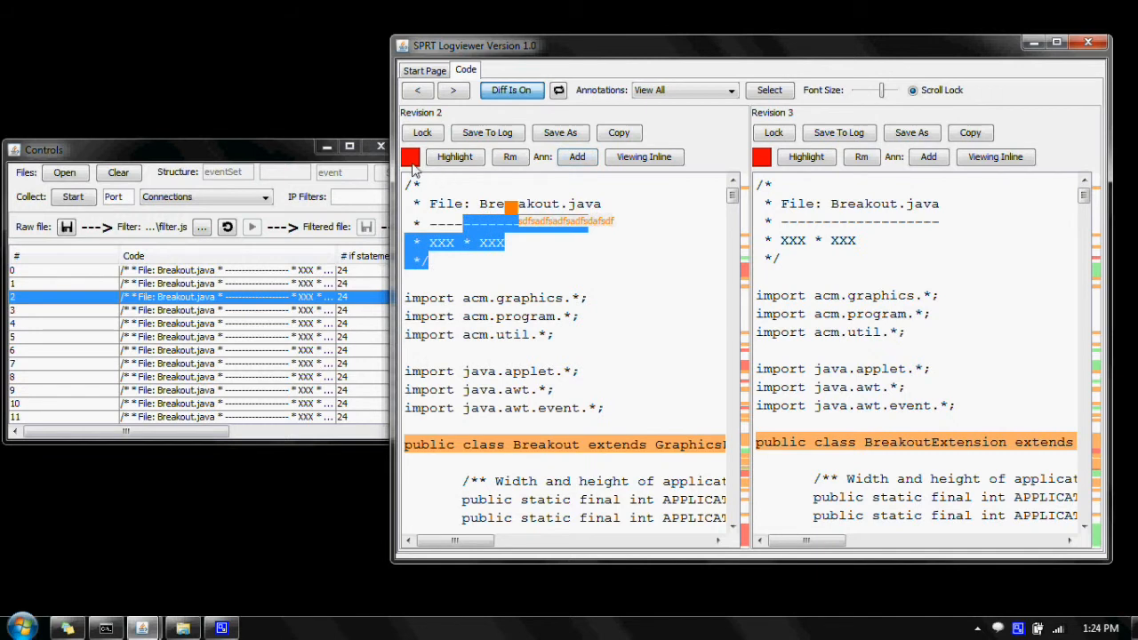
pyautogui.click(410, 156)
pyautogui.click(525, 480)
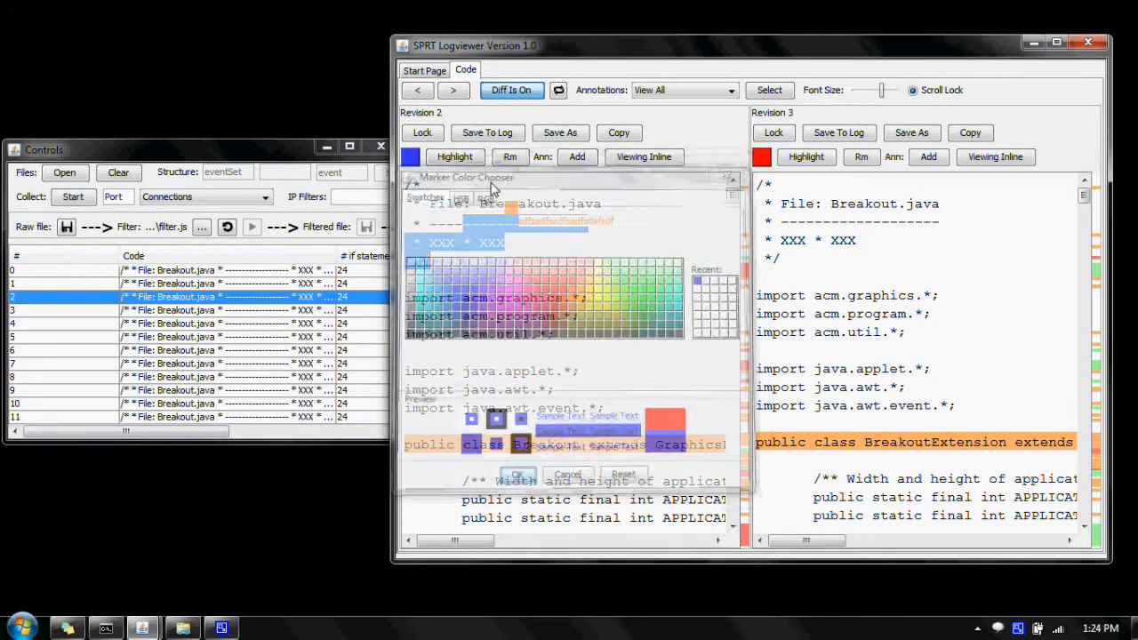
pyautogui.click(454, 157)
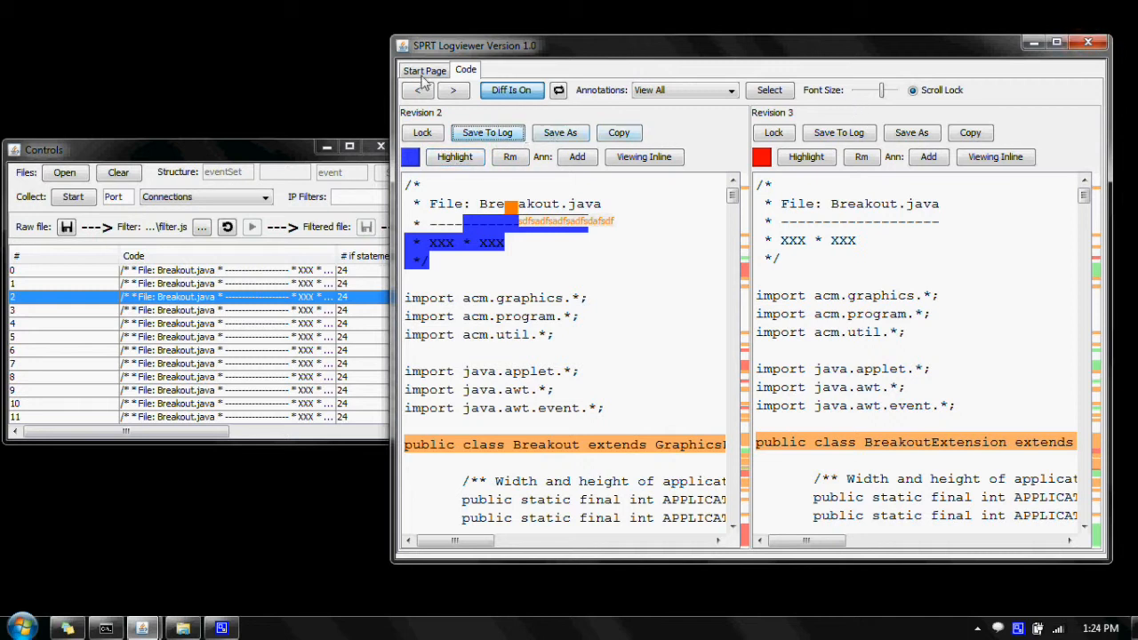
pyautogui.click(449, 92)
pyautogui.click(418, 91)
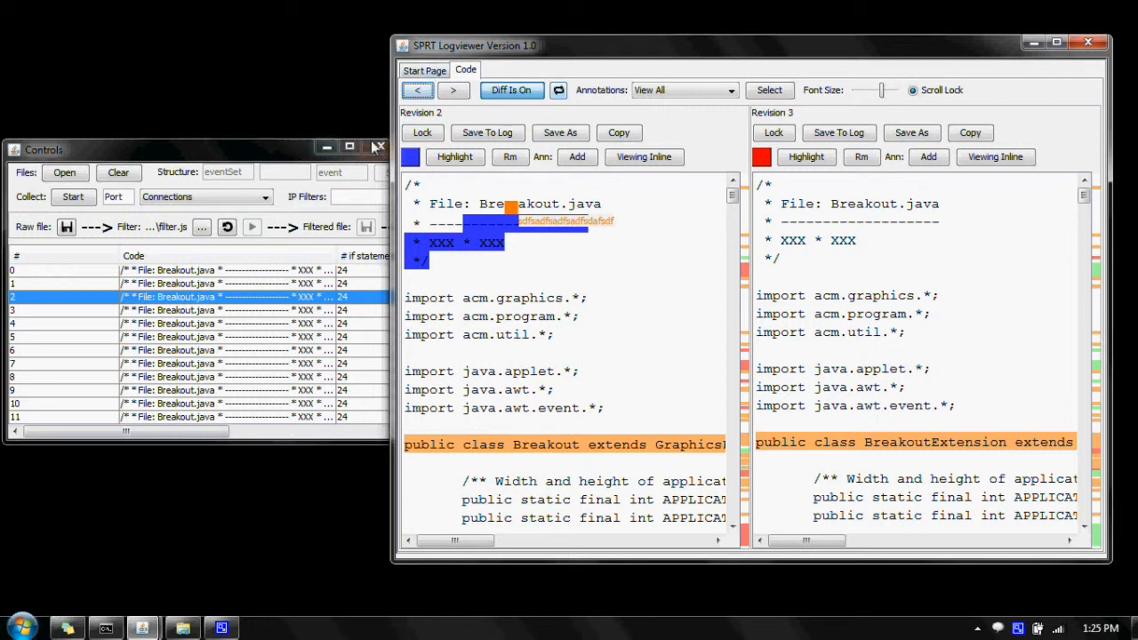
# Step: Open the Image plugin from the start page and advance its log selection to row 3
pyautogui.click(425, 70)
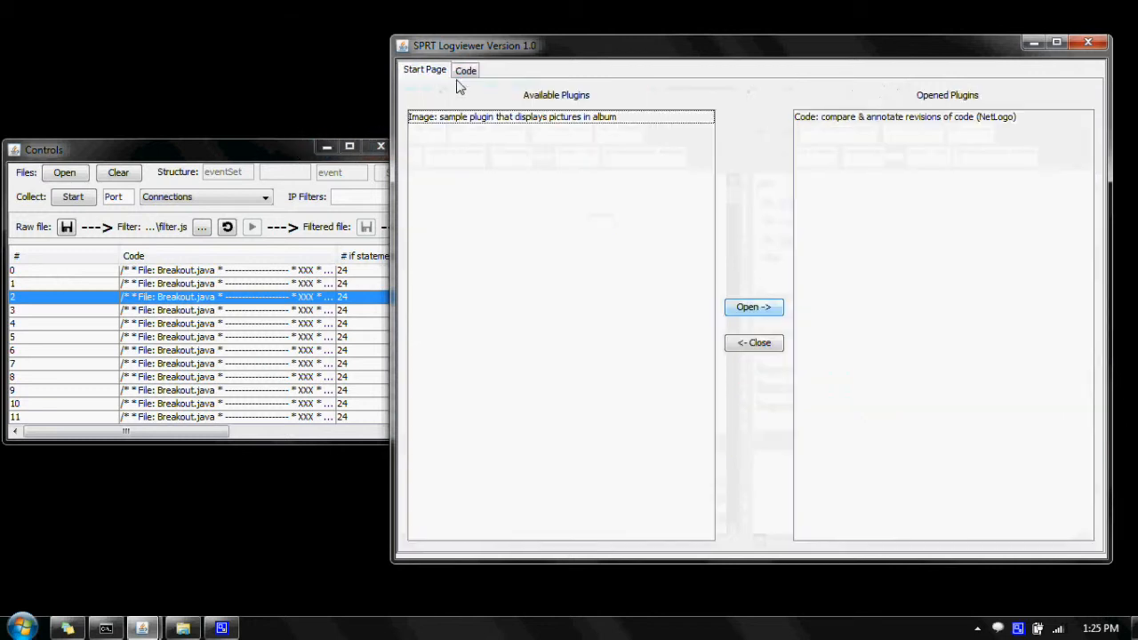
pyautogui.click(522, 119)
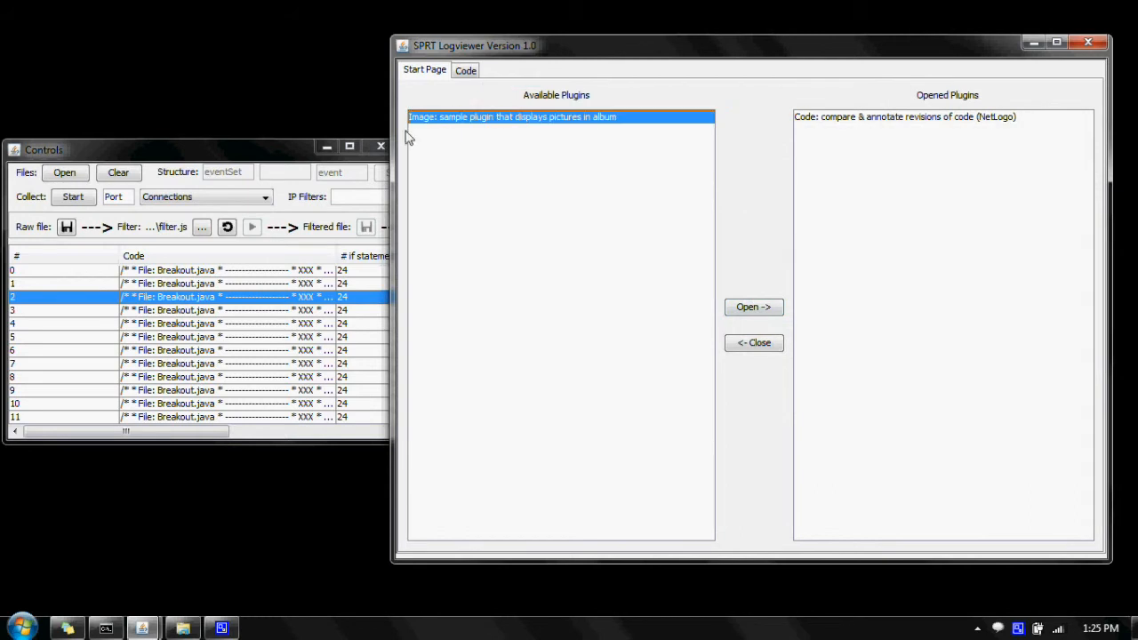
pyautogui.click(754, 308)
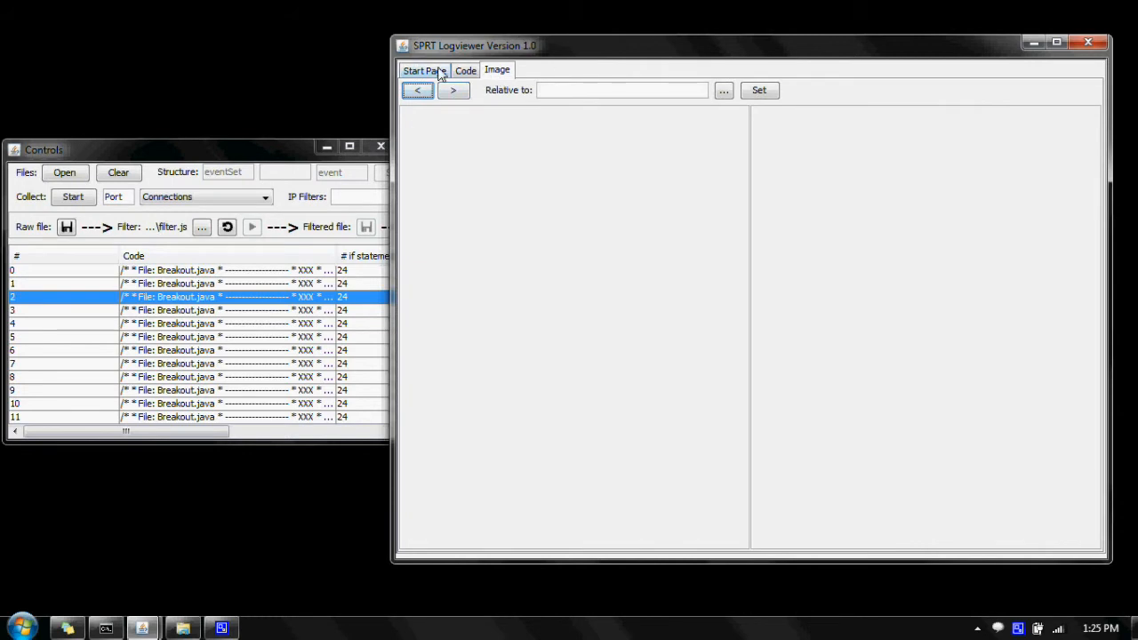
pyautogui.click(449, 93)
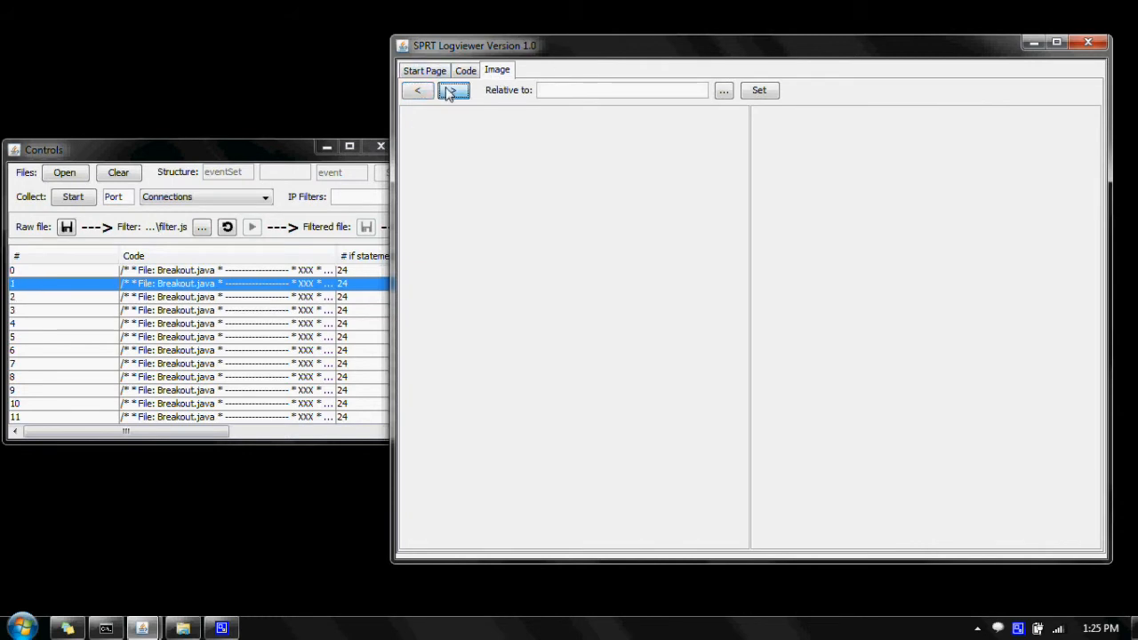
pyautogui.click(449, 92)
pyautogui.click(449, 92)
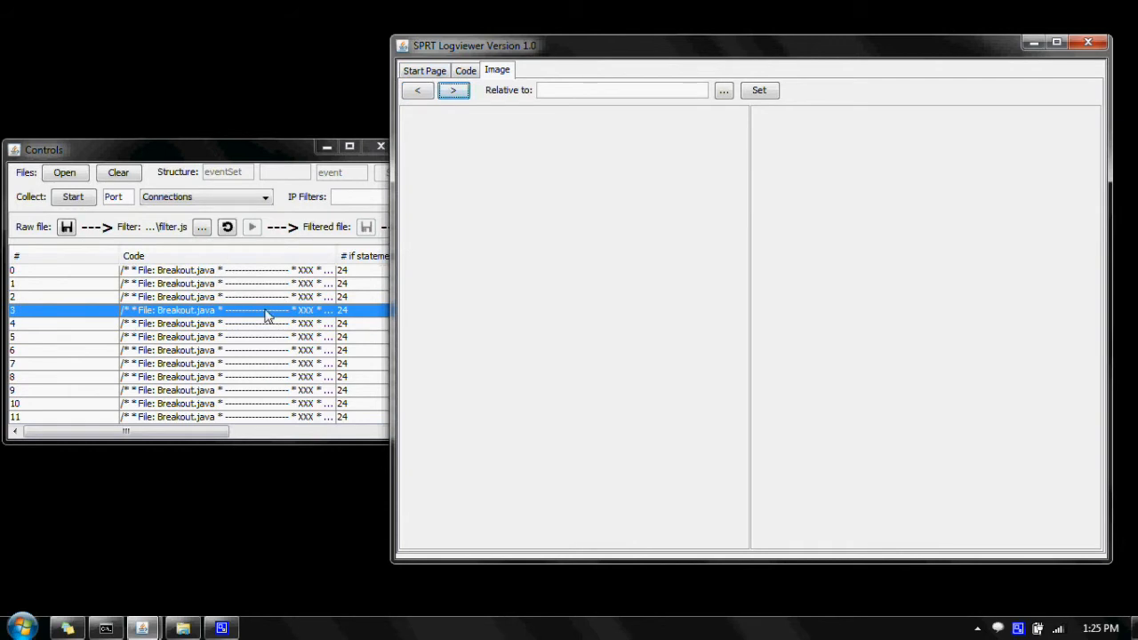
# Step: Close the Code plugin from the start page, leaving the Image plugin open
pyautogui.click(428, 72)
pyautogui.click(821, 139)
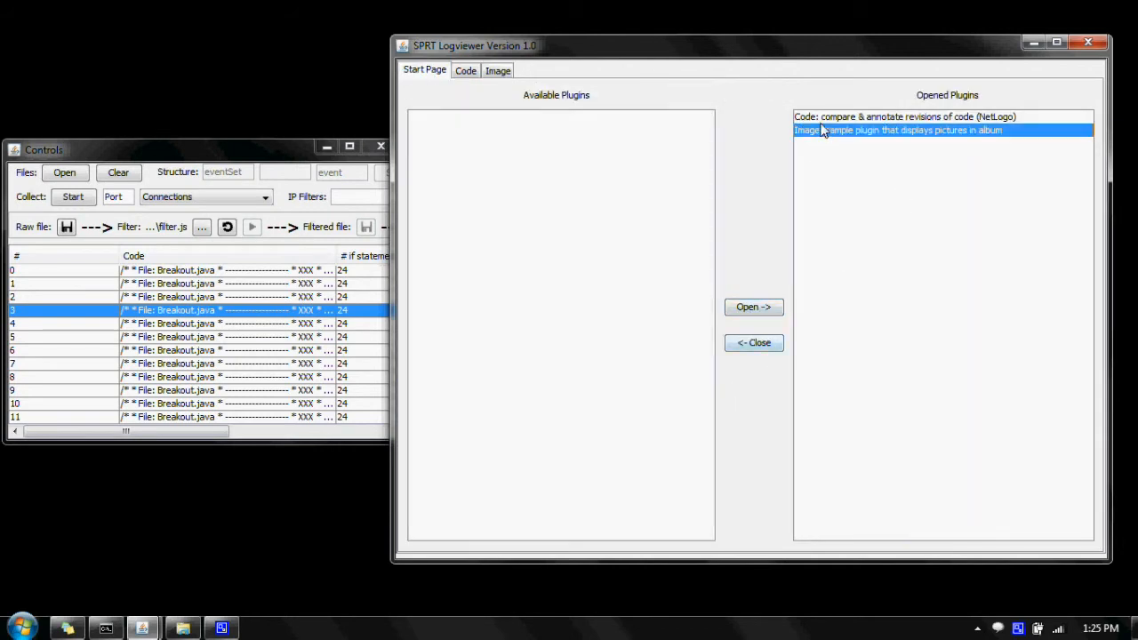
pyautogui.click(823, 118)
pyautogui.click(763, 342)
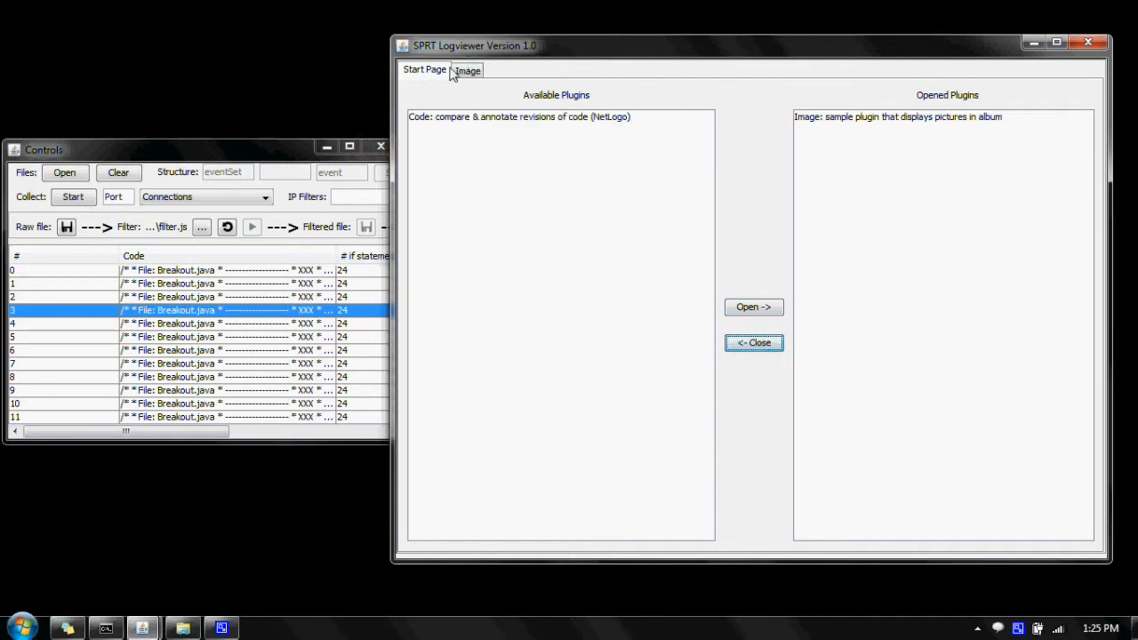
# Step: Dock the Controls window back into the main window and make its pane slightly taller
pyautogui.click(289, 169)
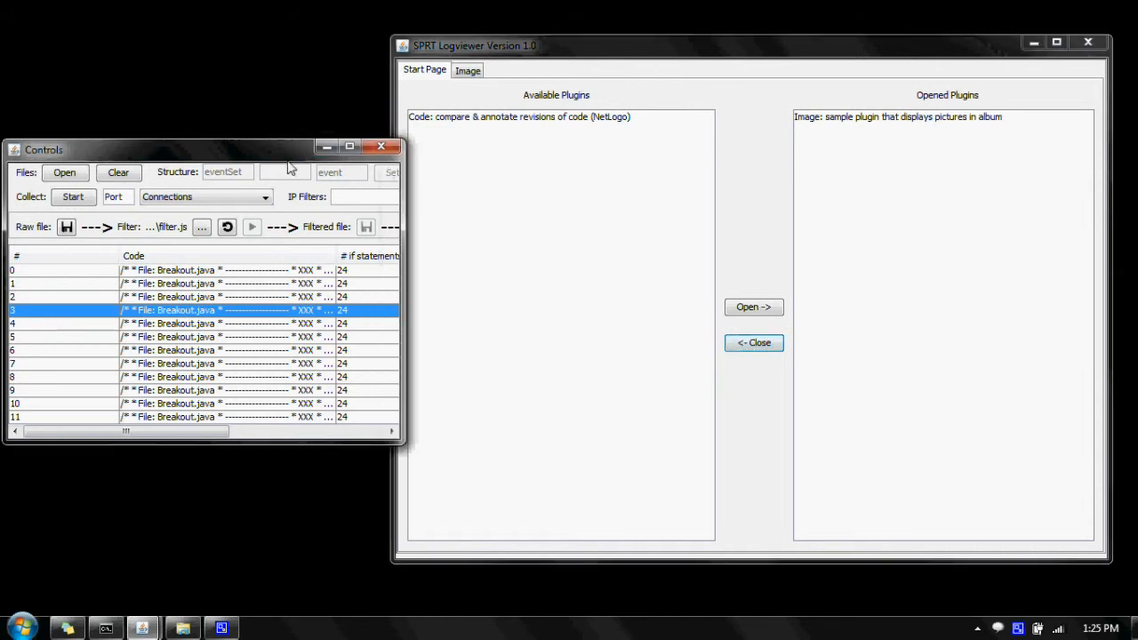
pyautogui.click(375, 146)
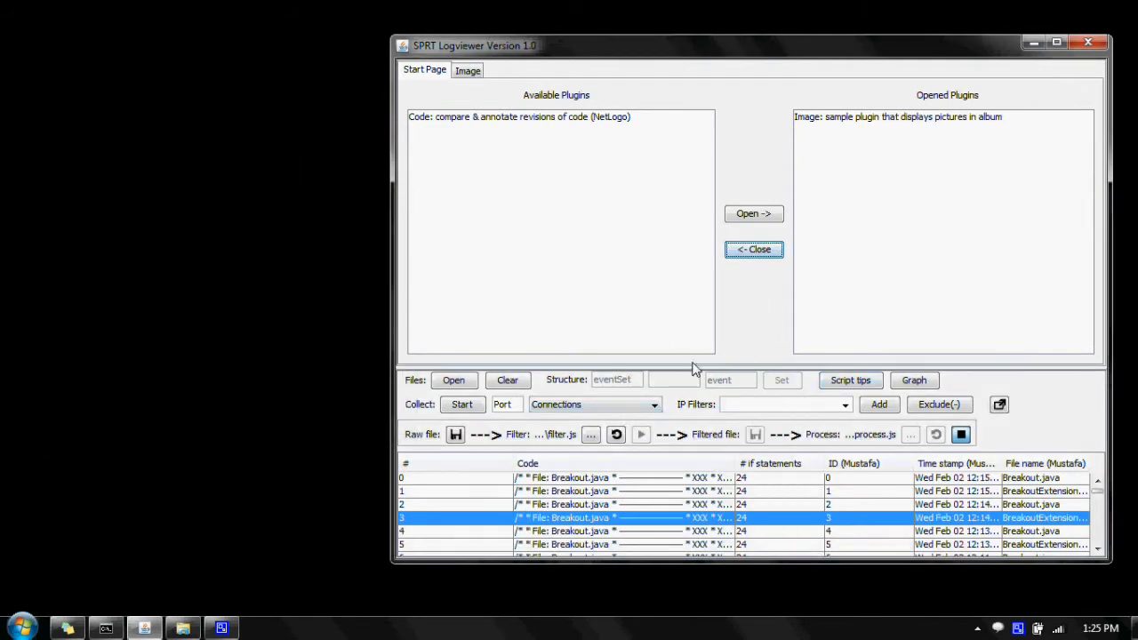
pyautogui.moveTo(694, 369); pyautogui.dragTo(710, 348)
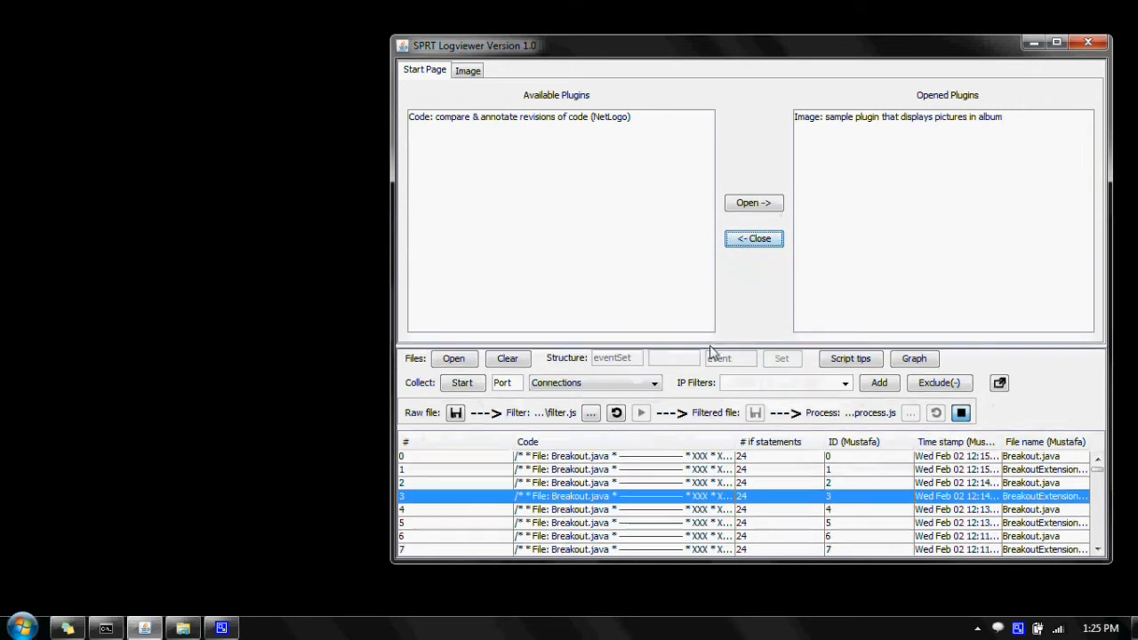
# Step: Stop the running process script and clear the loaded code log
pyautogui.click(506, 359)
pyautogui.click(751, 480)
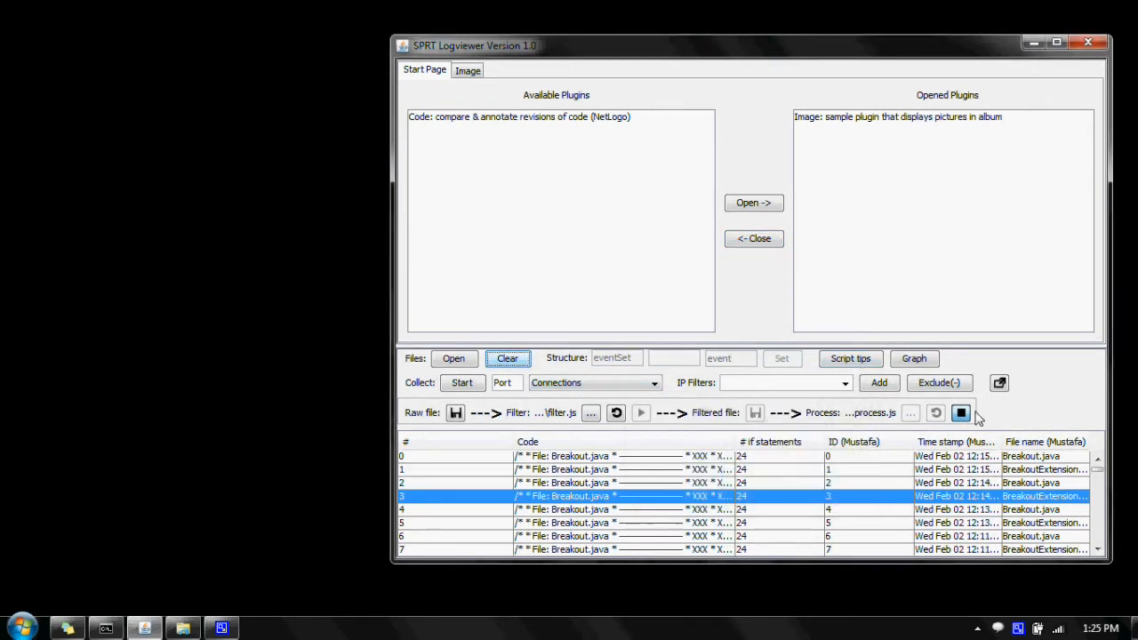
pyautogui.click(702, 477)
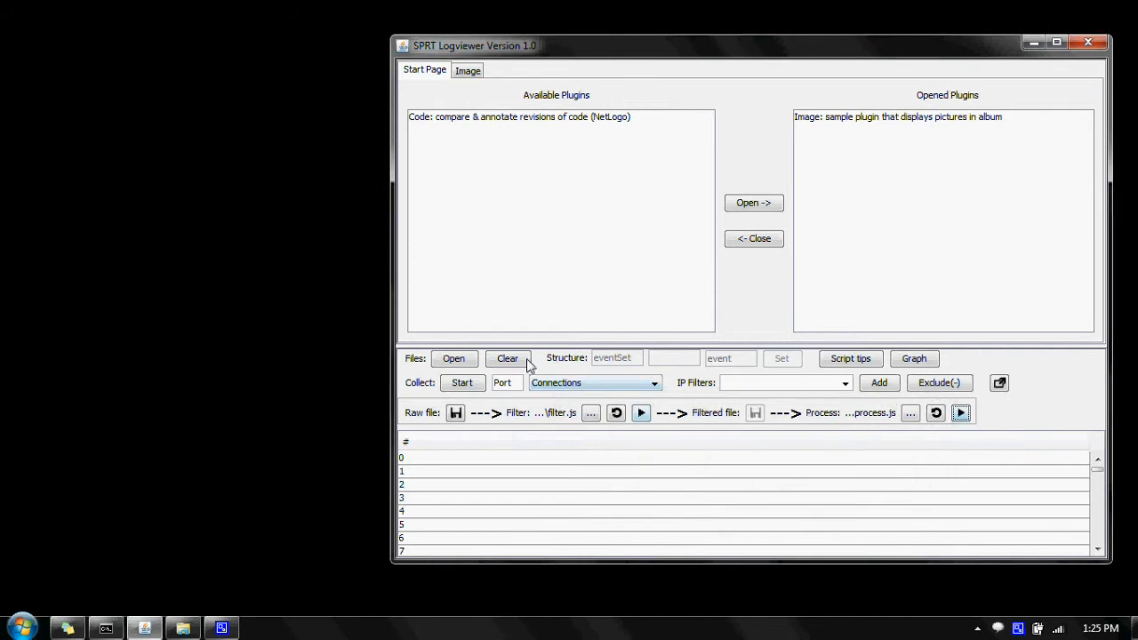
# Step: Set the log structure to album as the outer element and pic as the inner element
pyautogui.doubleClick(633, 359)
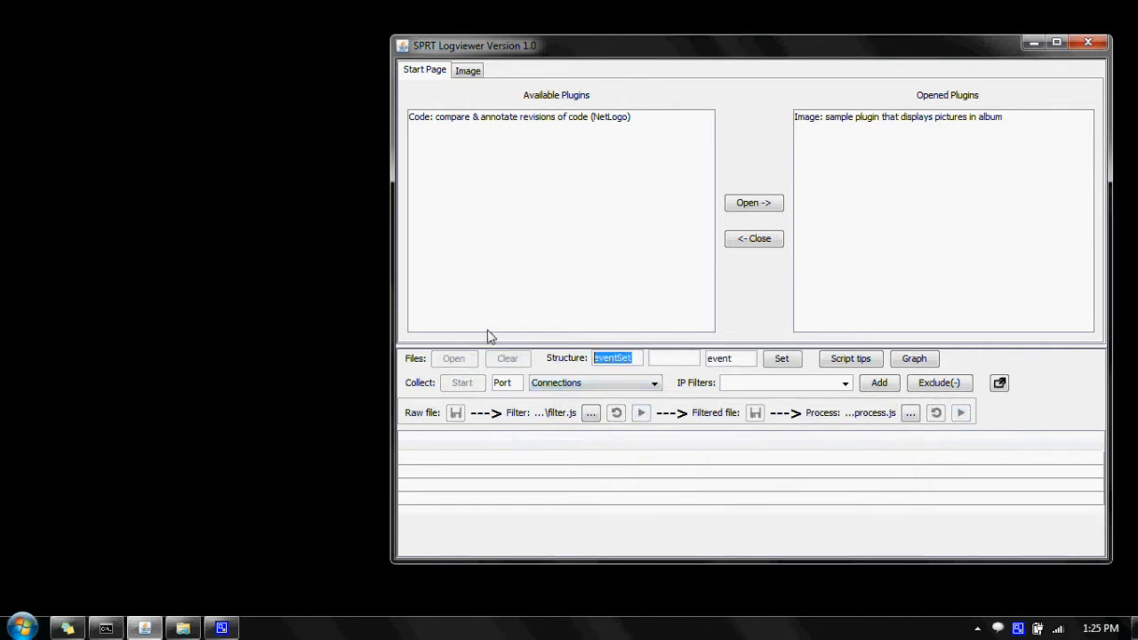
pyautogui.write('album')
pyautogui.doubleClick(743, 361)
pyautogui.write('pic')
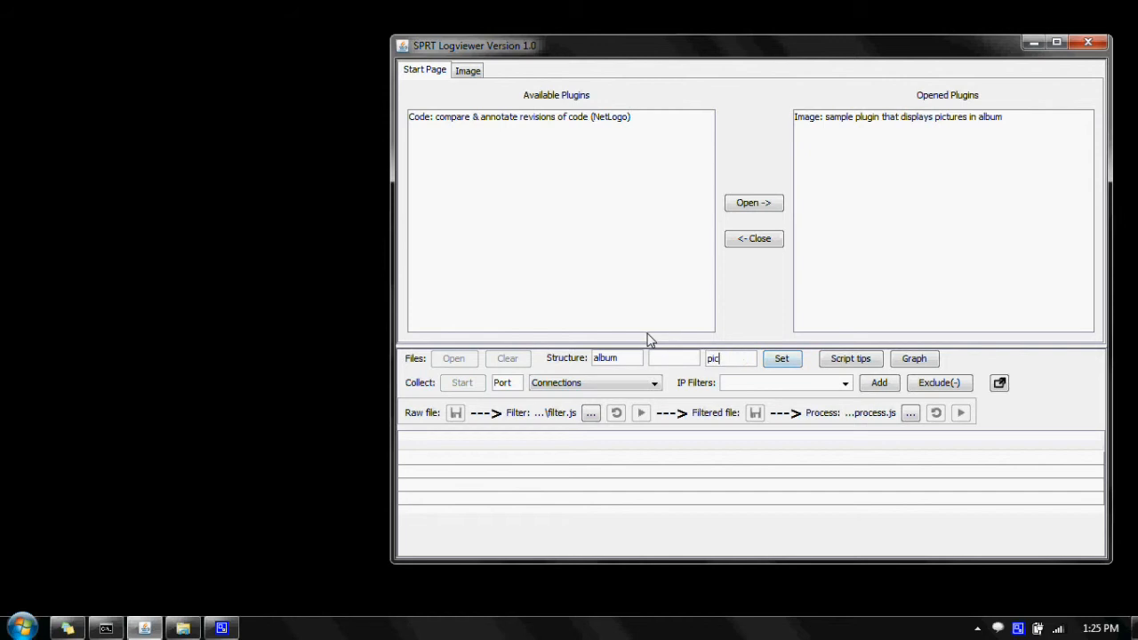
pyautogui.click(776, 360)
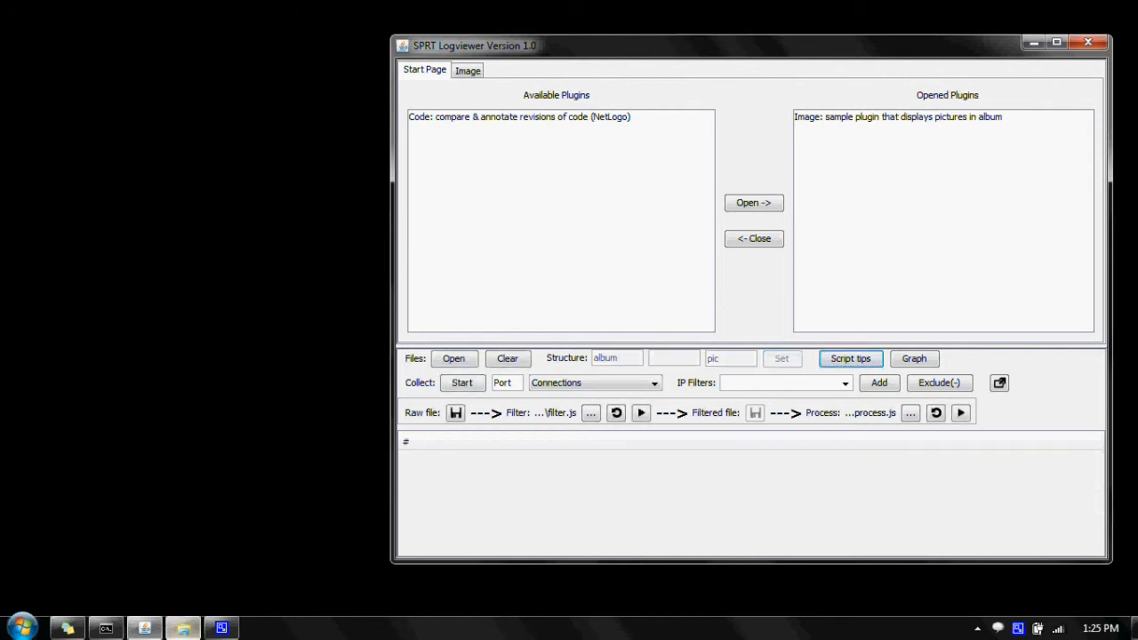
# Step: Switch to Windows Explorer and open amy.xml from the xmls_image folder in My Documents
pyautogui.click(184, 629)
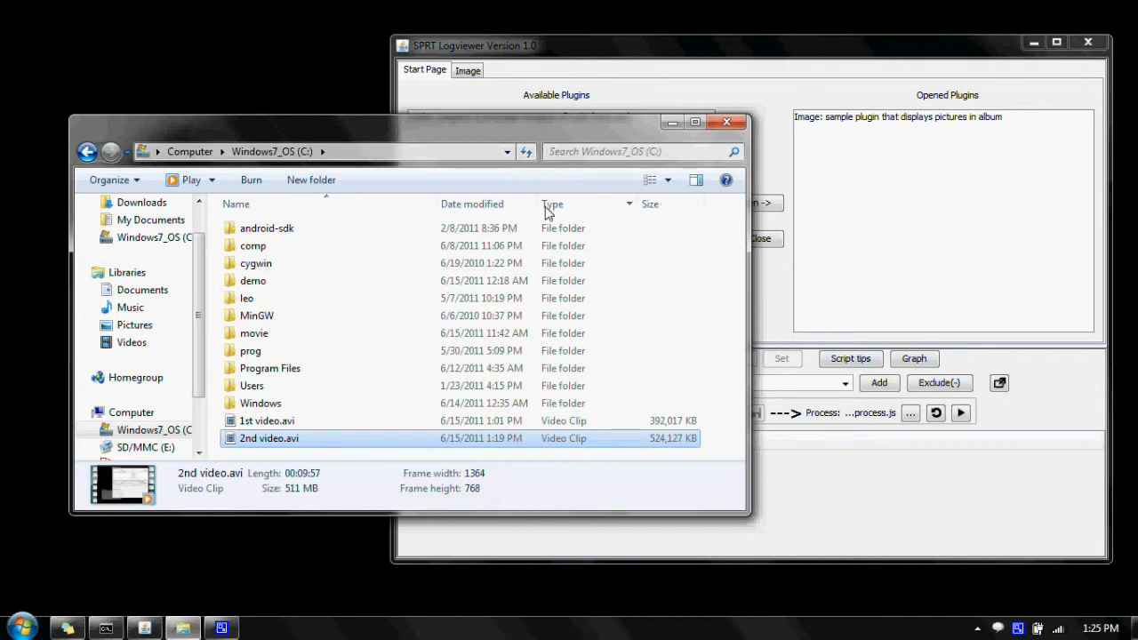
pyautogui.click(138, 220)
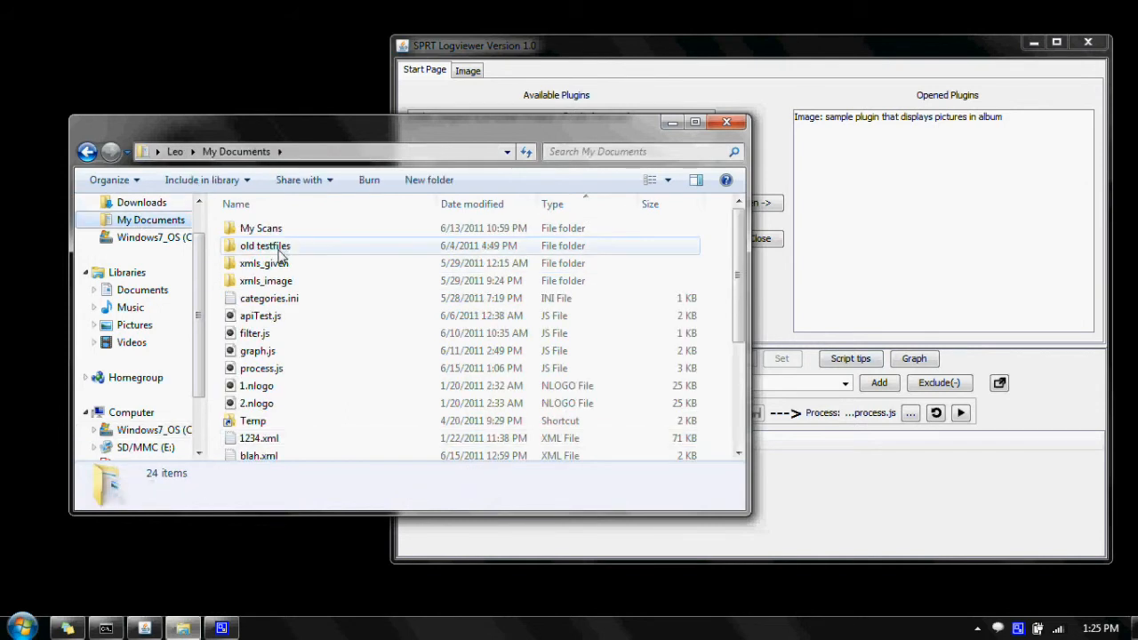
pyautogui.doubleClick(299, 283)
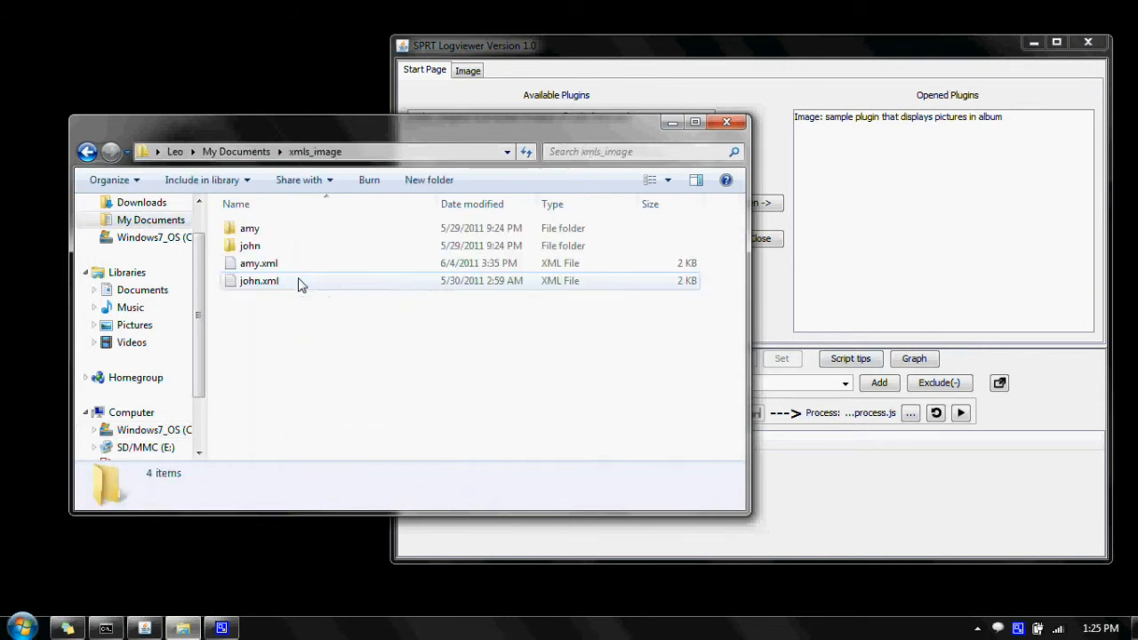
pyautogui.doubleClick(258, 263)
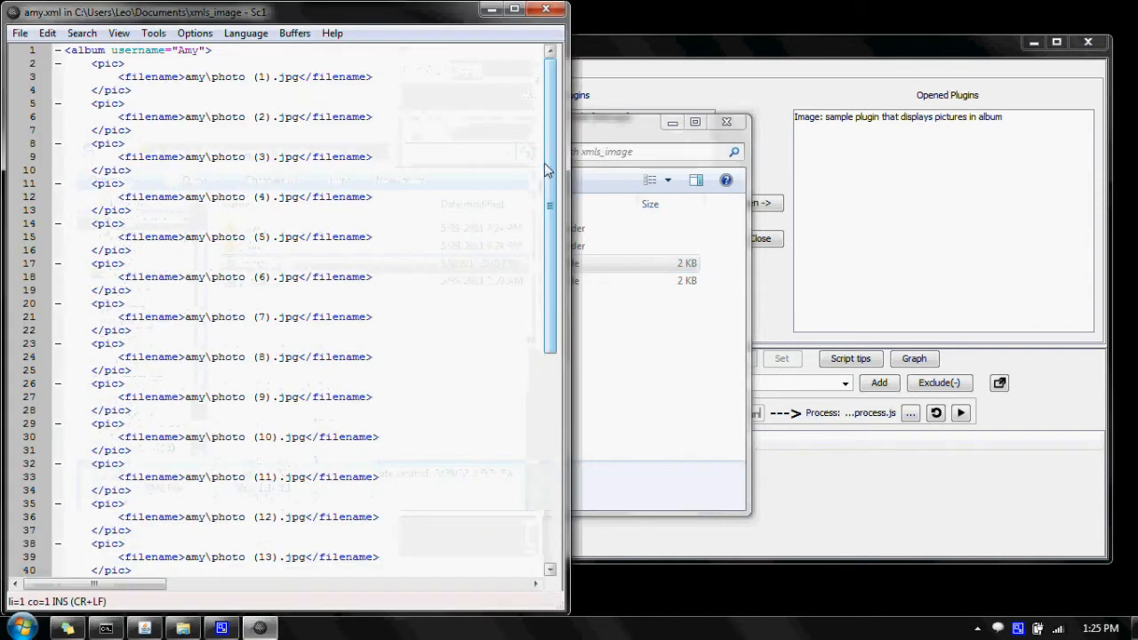
# Step: Examine the pic entries in amy.xml and the relative photo paths in their filename elements
pyautogui.moveTo(141, 88); pyautogui.dragTo(67, 60)
pyautogui.click(191, 90)
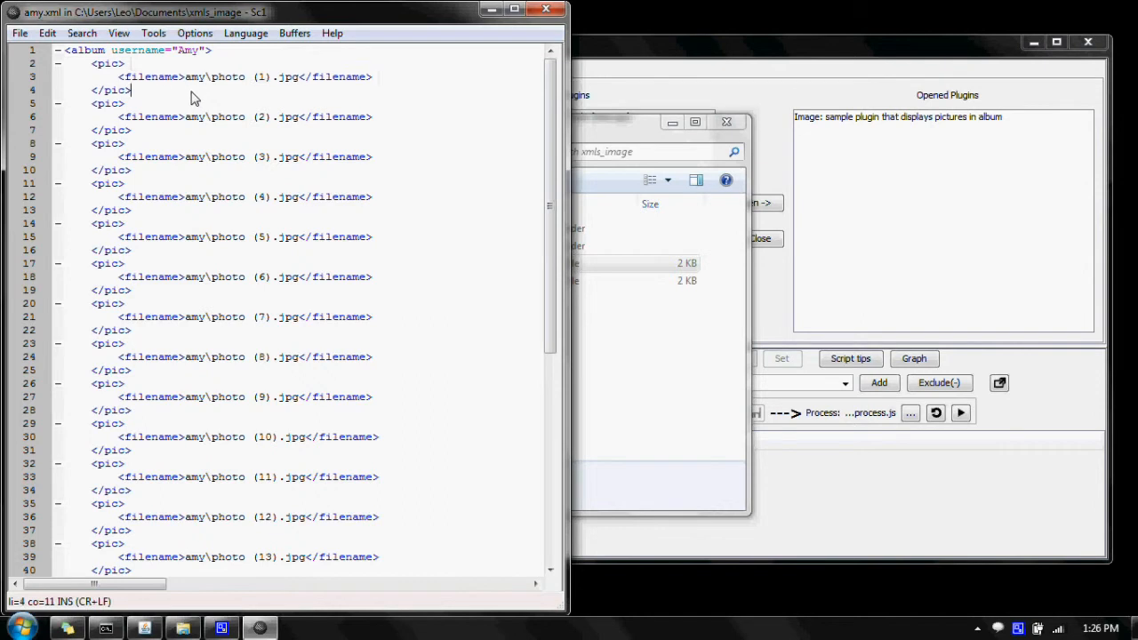
pyautogui.moveTo(187, 76); pyautogui.dragTo(264, 80)
pyautogui.moveTo(192, 119); pyautogui.dragTo(263, 134)
pyautogui.click(541, 142)
pyautogui.moveTo(546, 142); pyautogui.dragTo(548, 178)
# Step: Switch to Windows Explorer and look through the photos in the amy folder inside xmls_image
pyautogui.click(640, 384)
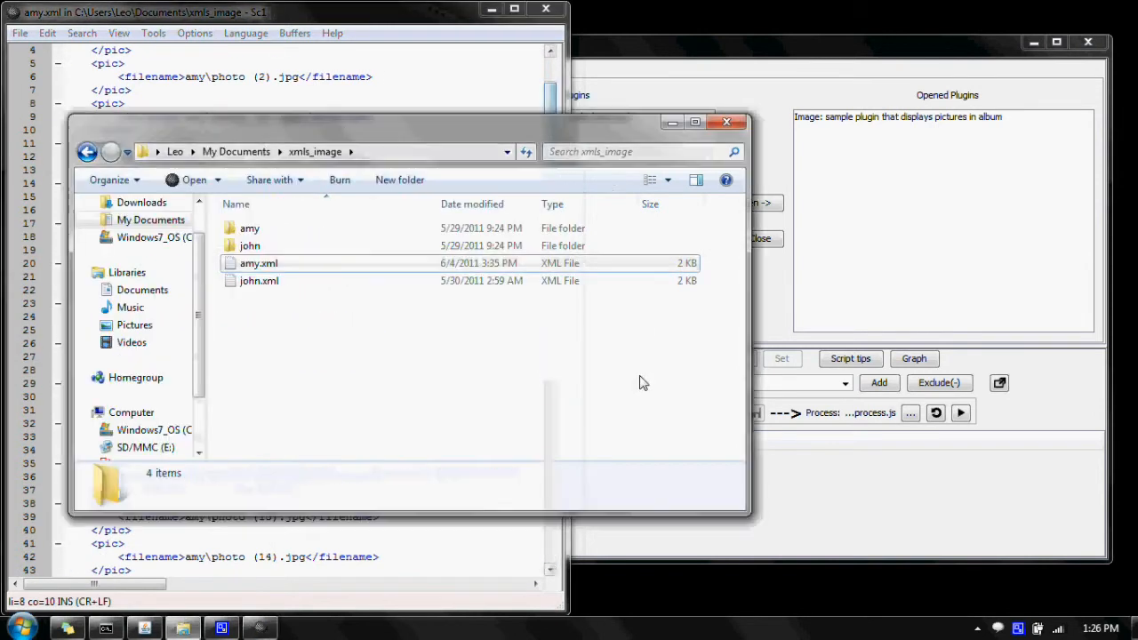
pyautogui.doubleClick(348, 232)
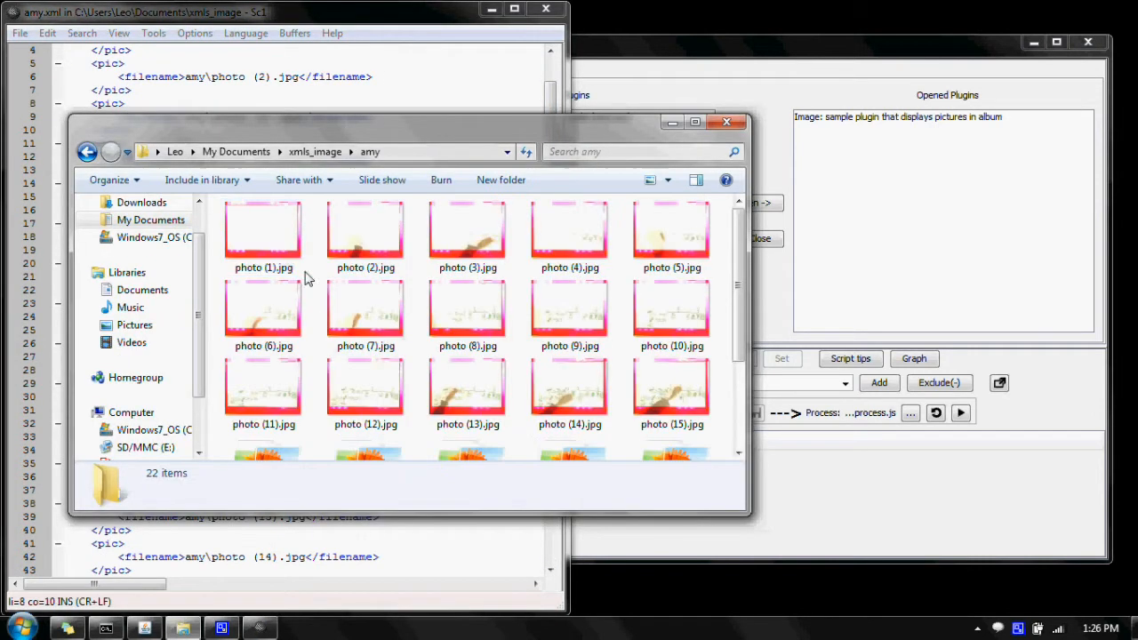
pyautogui.scroll(-3, 745, 256)
pyautogui.scroll(3, 745, 257)
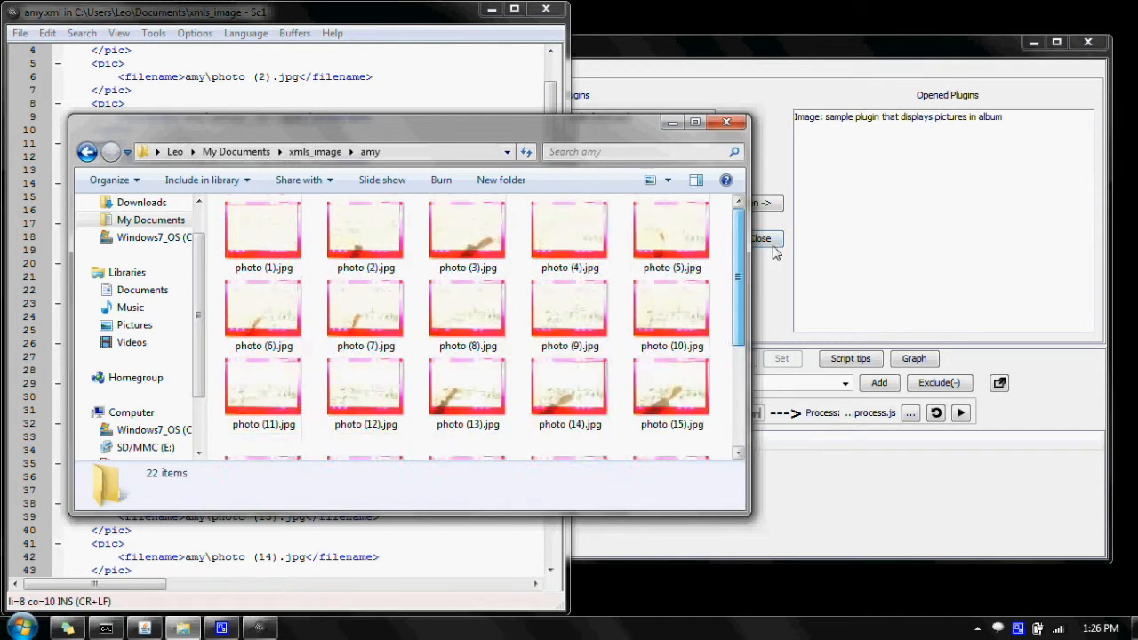
# Step: Switch to SPRT Logviewer and load the log file amy.xml from the xmls_image folder in My Documents
pyautogui.click(866, 308)
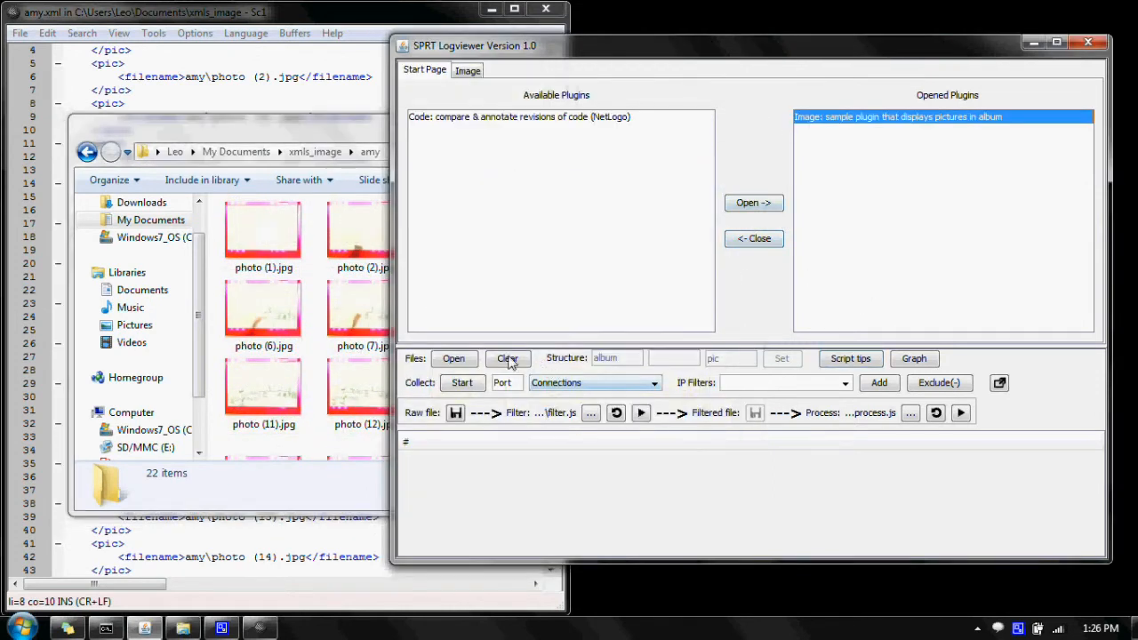
pyautogui.click(454, 359)
pyautogui.click(497, 472)
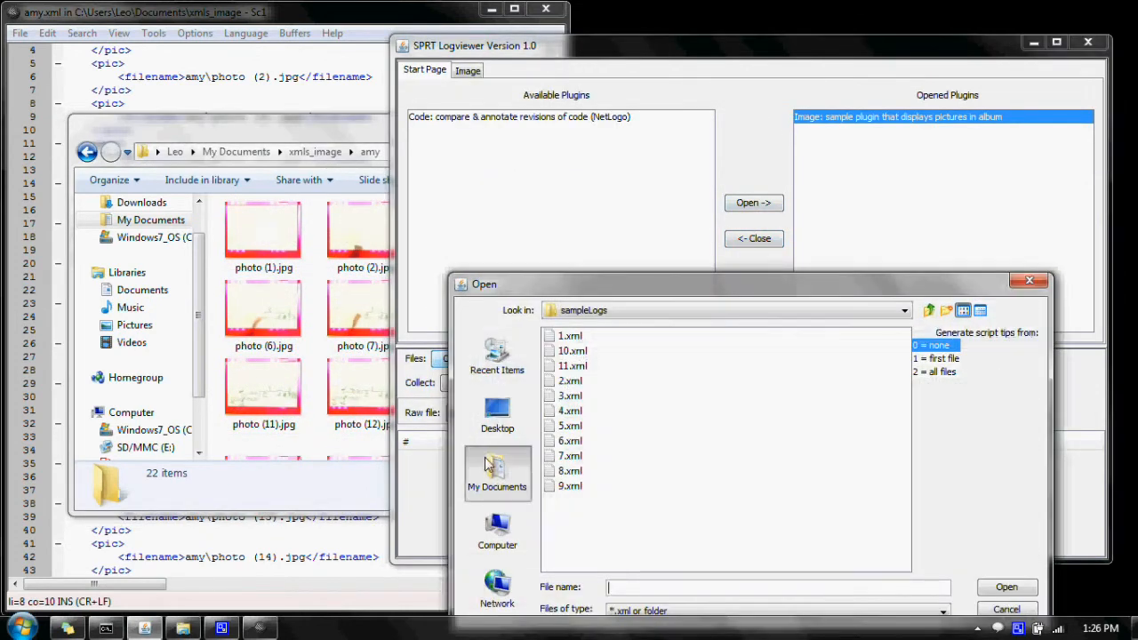
pyautogui.doubleClick(585, 396)
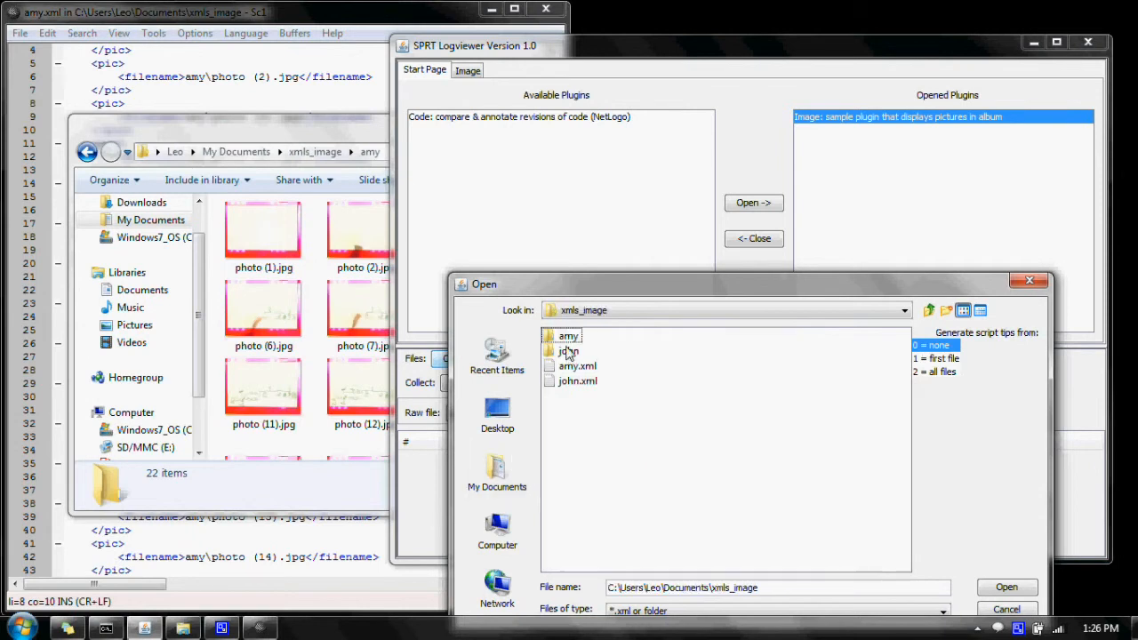
pyautogui.click(577, 367)
pyautogui.doubleClick(578, 366)
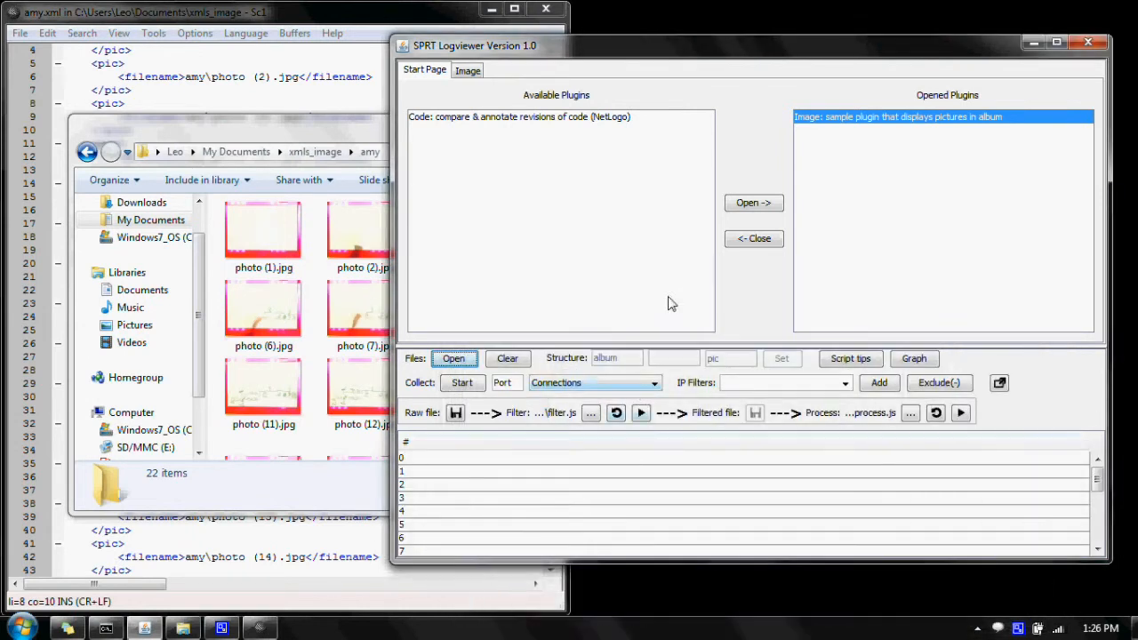
# Step: In the Image plugin, choose the xmls_image folder in My Documents as the folder the picture paths are relative to
pyautogui.click(468, 71)
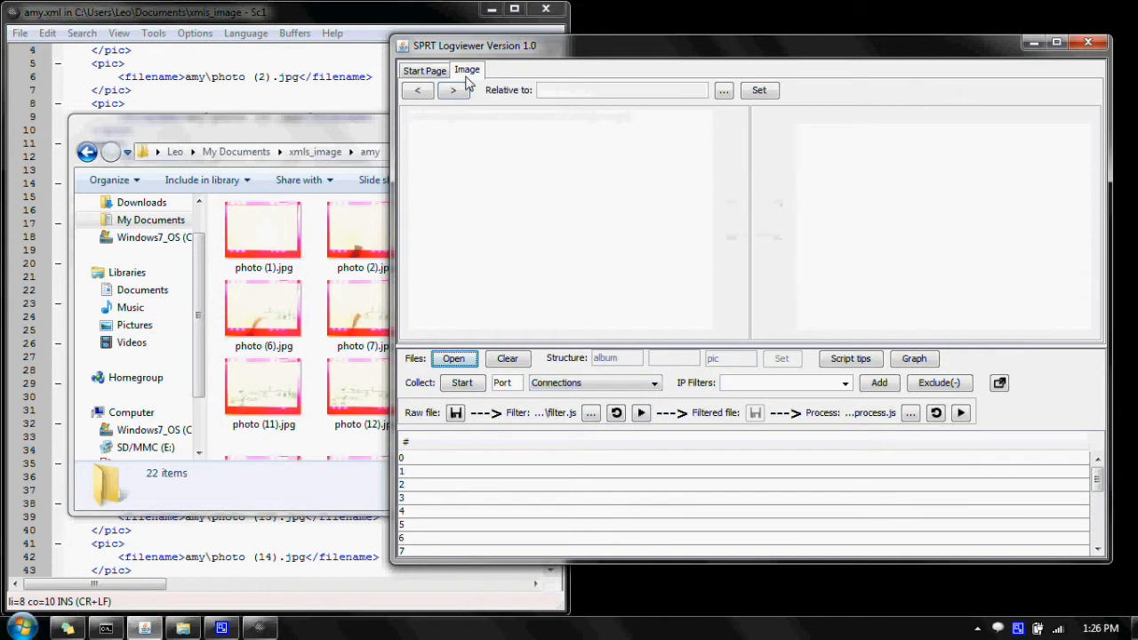
pyautogui.click(547, 92)
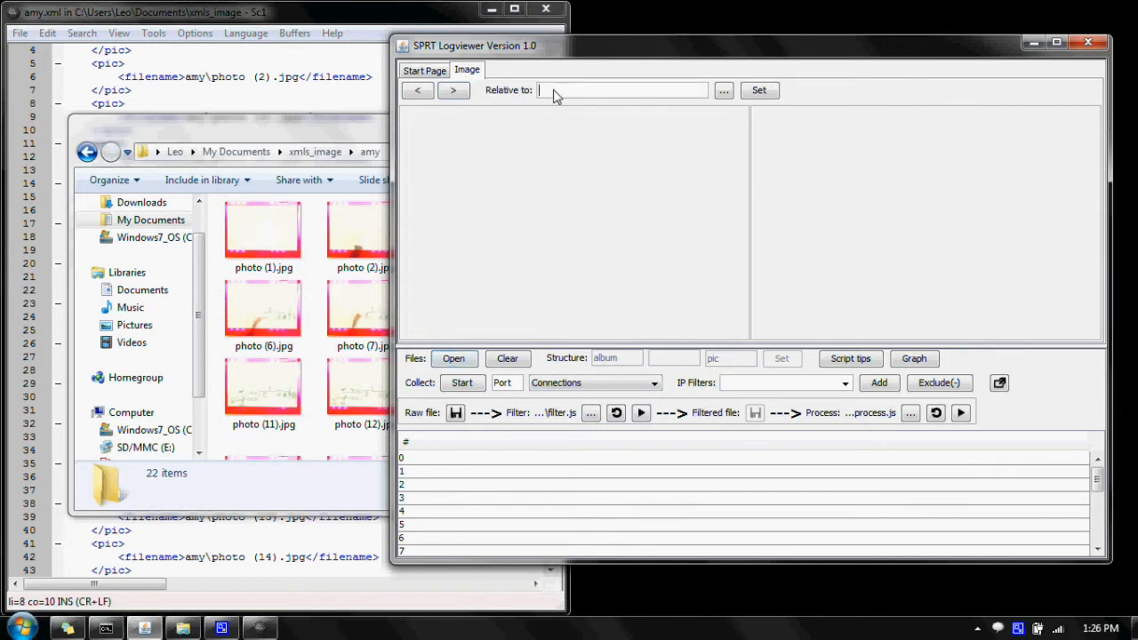
pyautogui.click(724, 90)
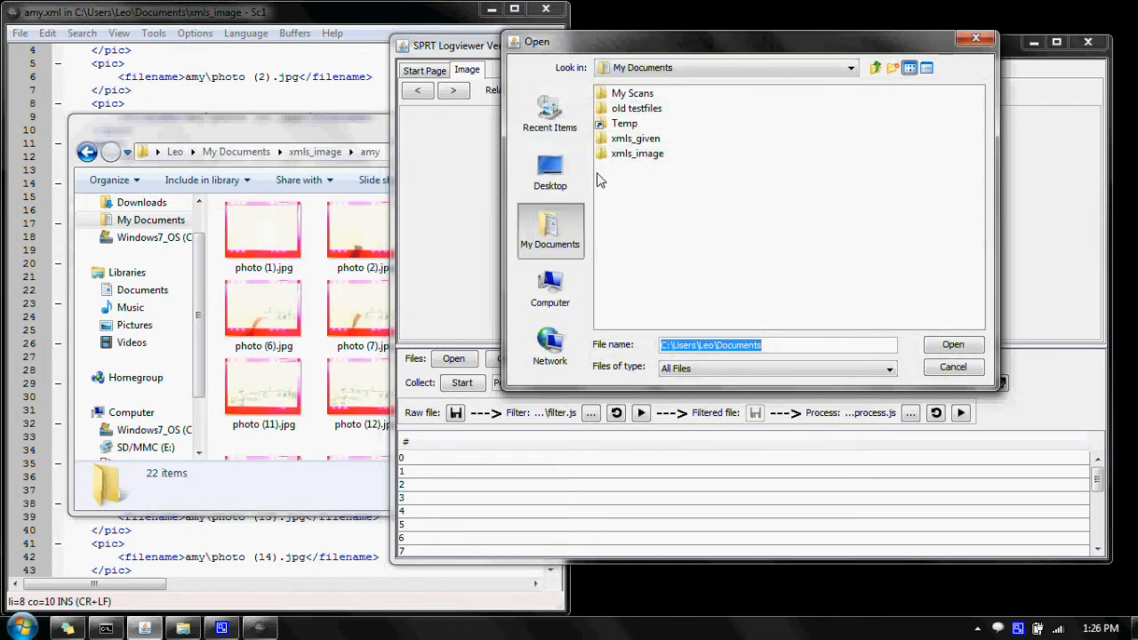
pyautogui.click(637, 156)
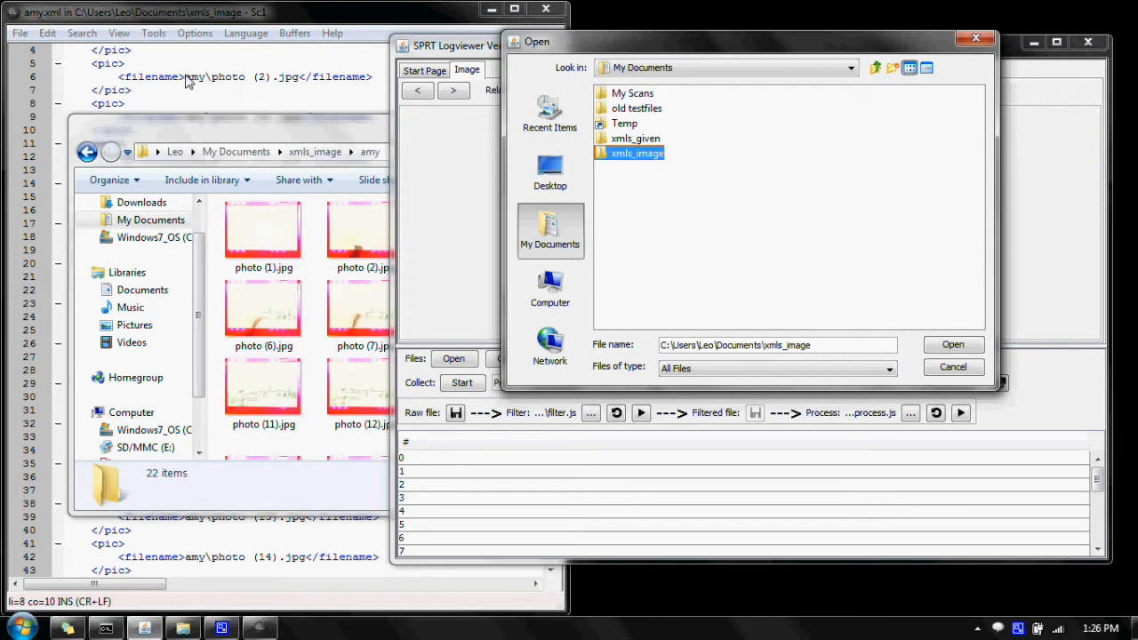
pyautogui.moveTo(185, 77); pyautogui.dragTo(303, 78)
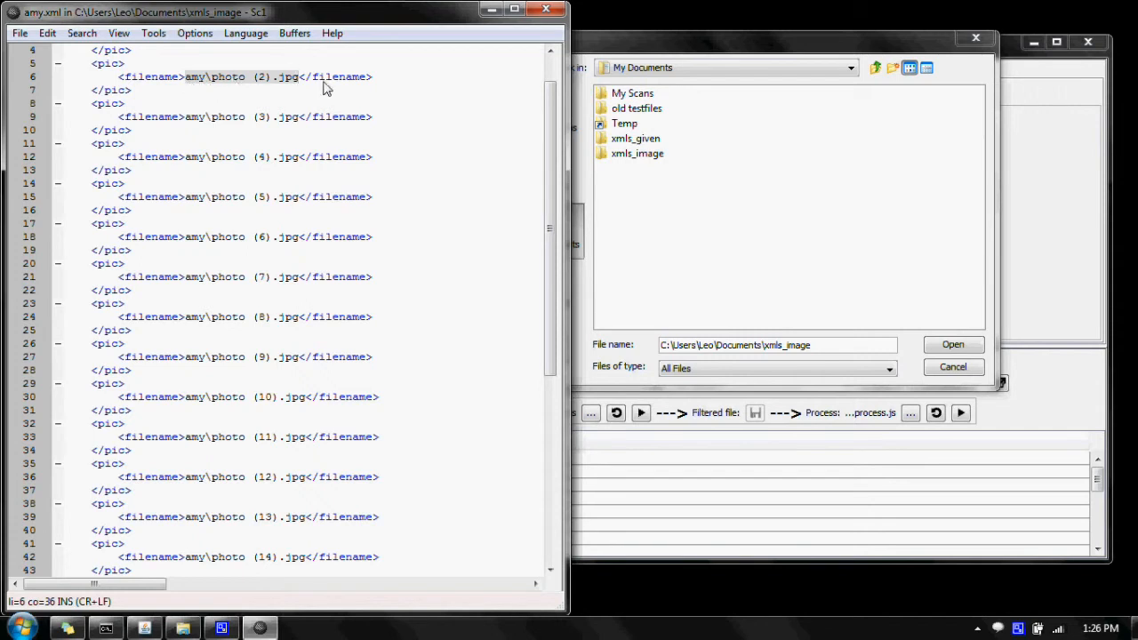
pyautogui.click(652, 185)
pyautogui.click(630, 167)
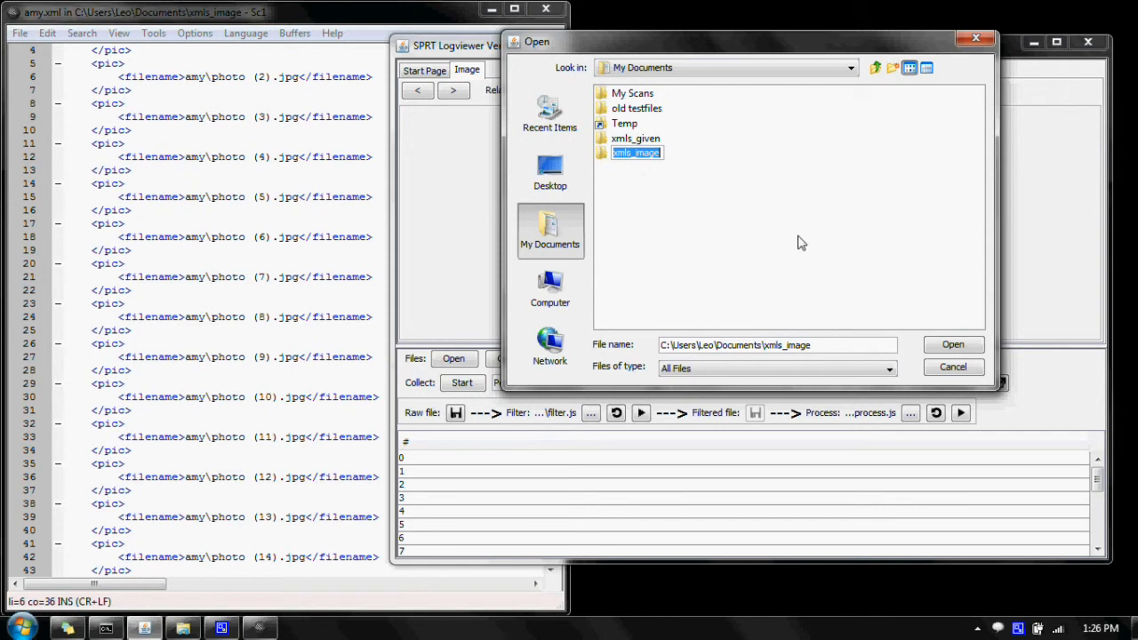
pyautogui.click(957, 347)
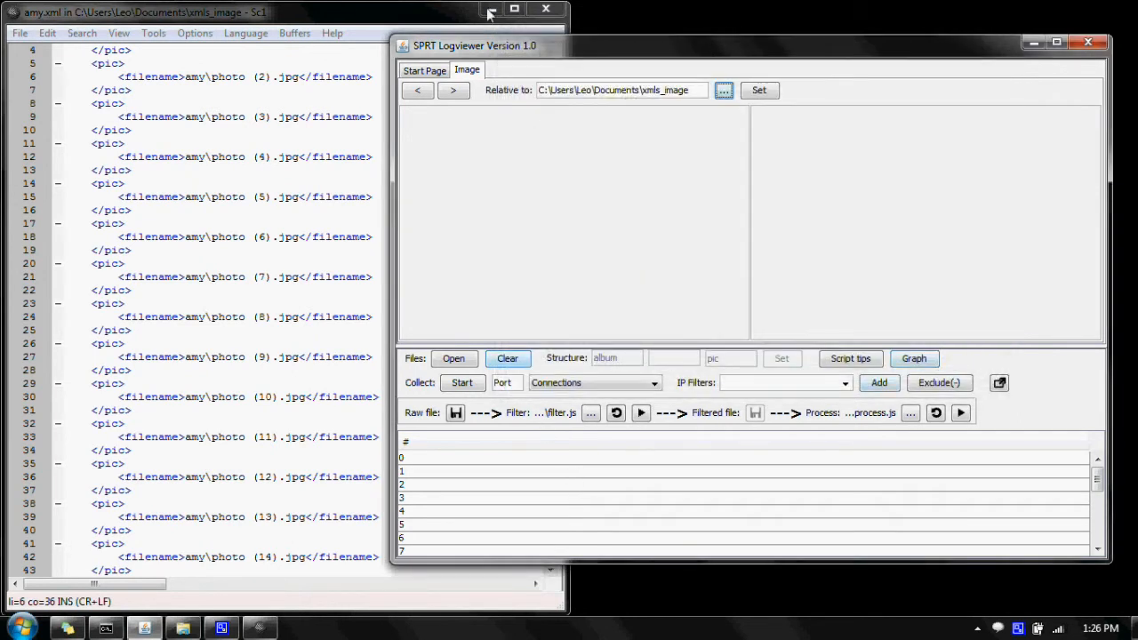
# Step: Check the relative path of photo (2).jpg in amy.xml, and apply xmls_image as the Image plugin's base folder
pyautogui.click(537, 11)
pyautogui.moveTo(294, 76); pyautogui.dragTo(185, 77)
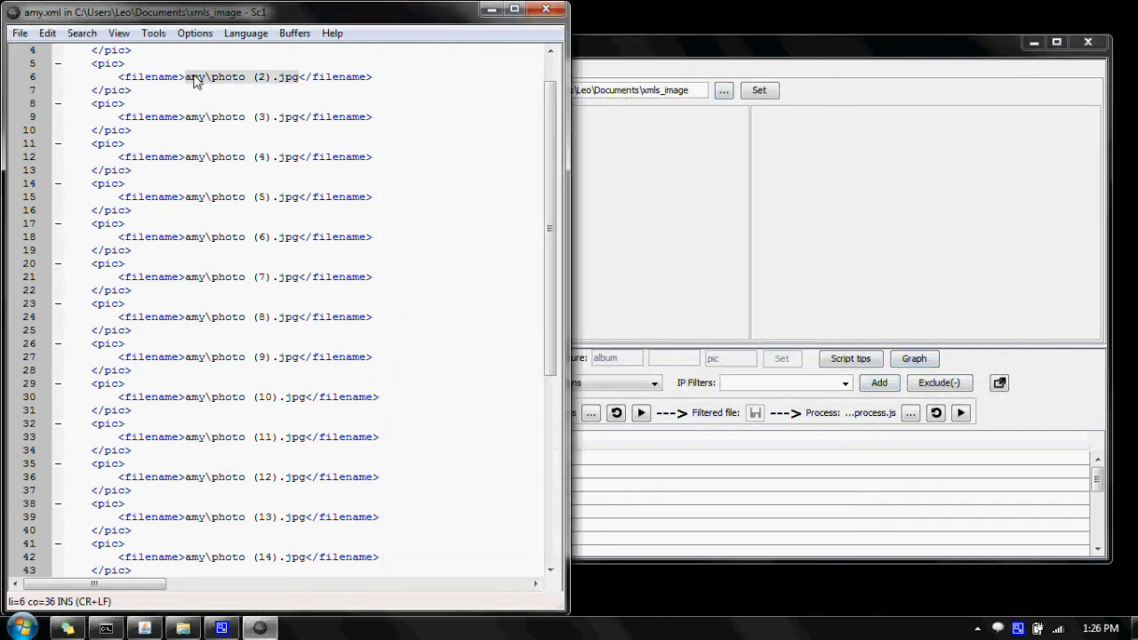
pyautogui.click(205, 76)
pyautogui.click(604, 183)
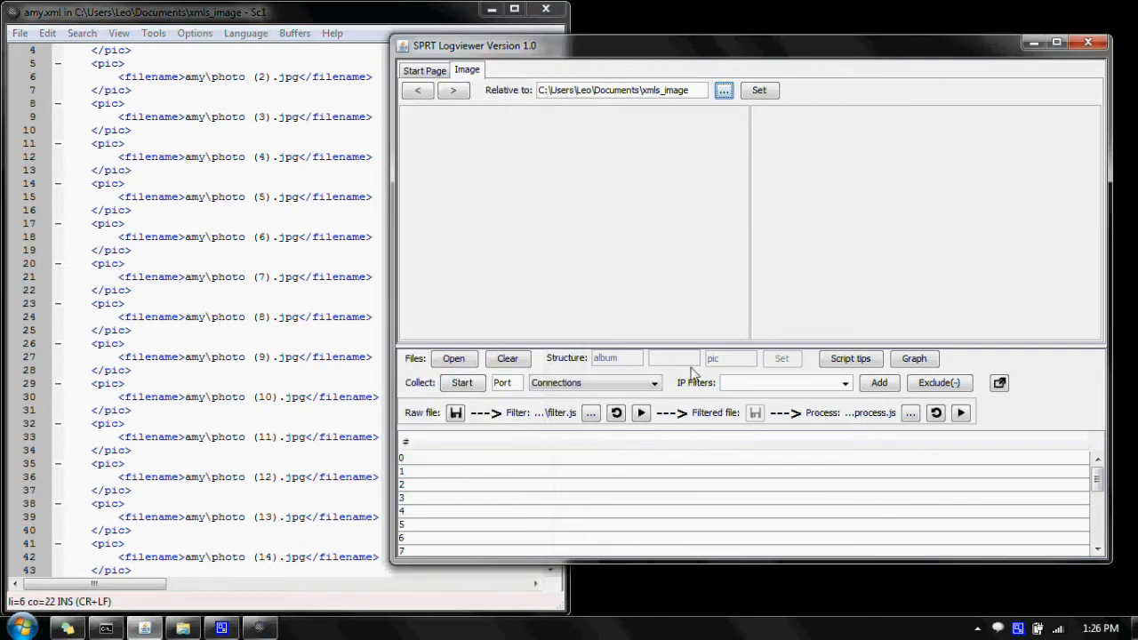
pyautogui.click(757, 92)
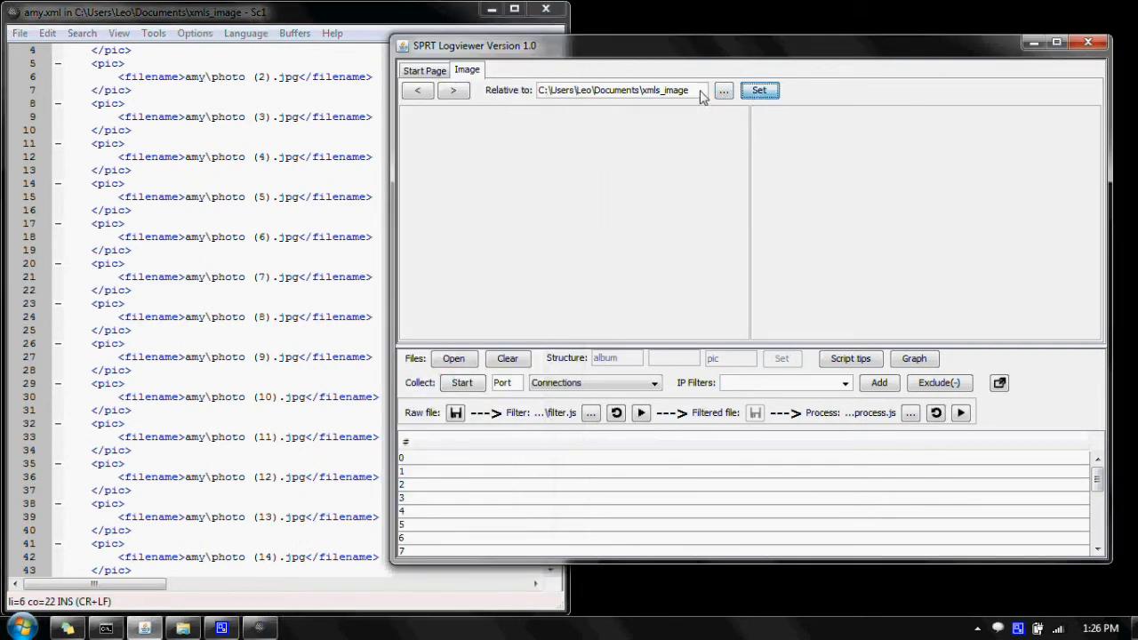
# Step: Advance through the album's pictures in the Image plugin up to entry 13, comparing consecutive photos side by side
pyautogui.click(463, 90)
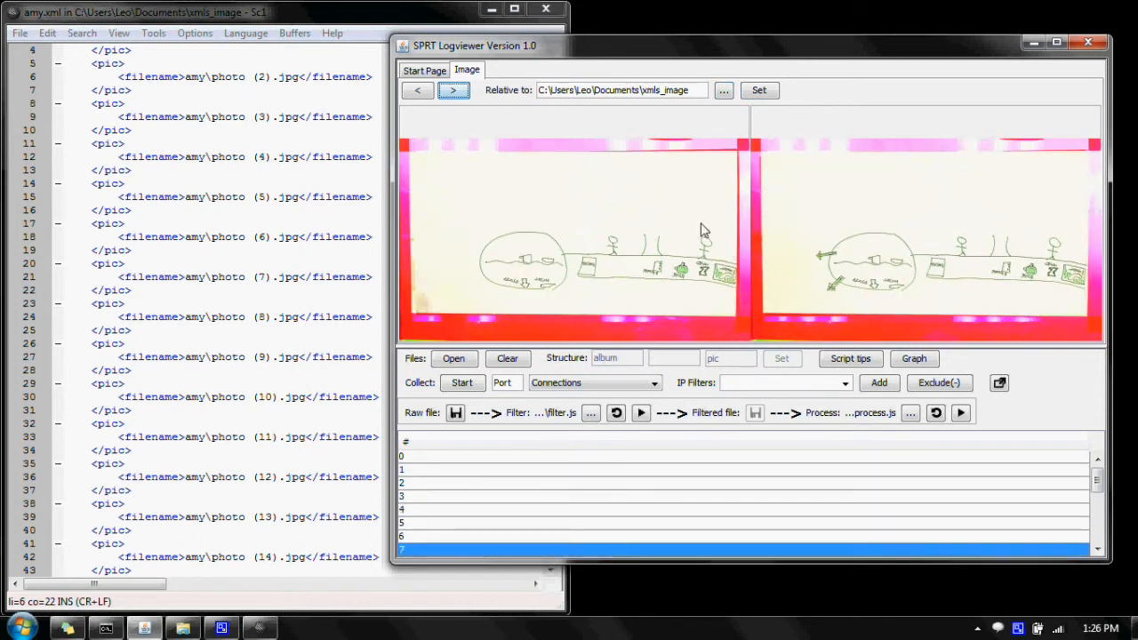
pyautogui.click(453, 92)
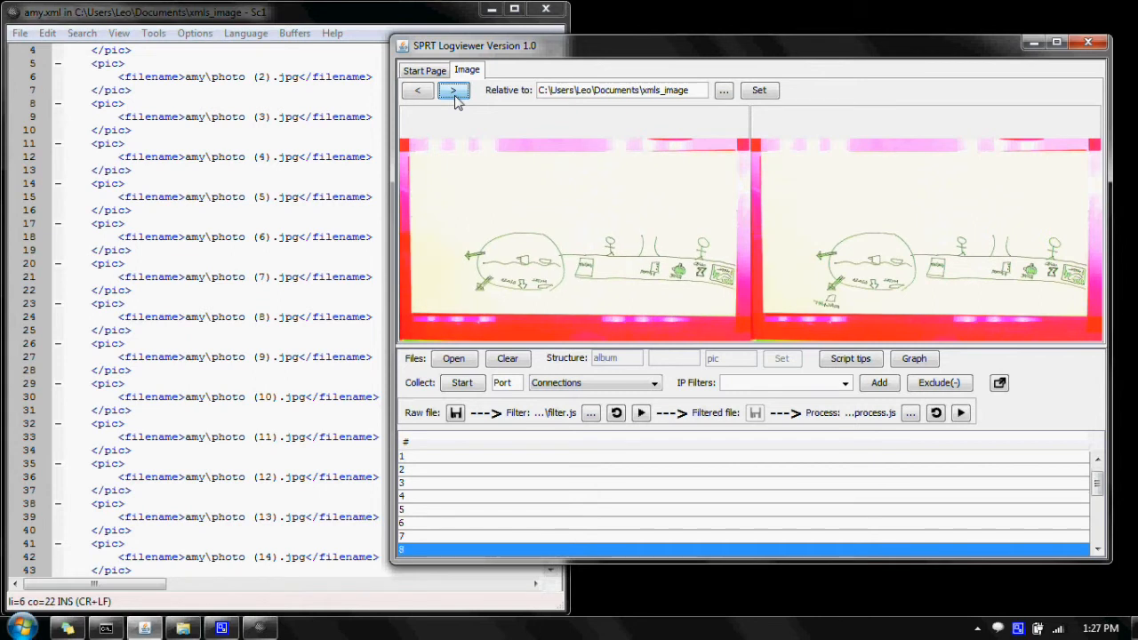
pyautogui.click(454, 92)
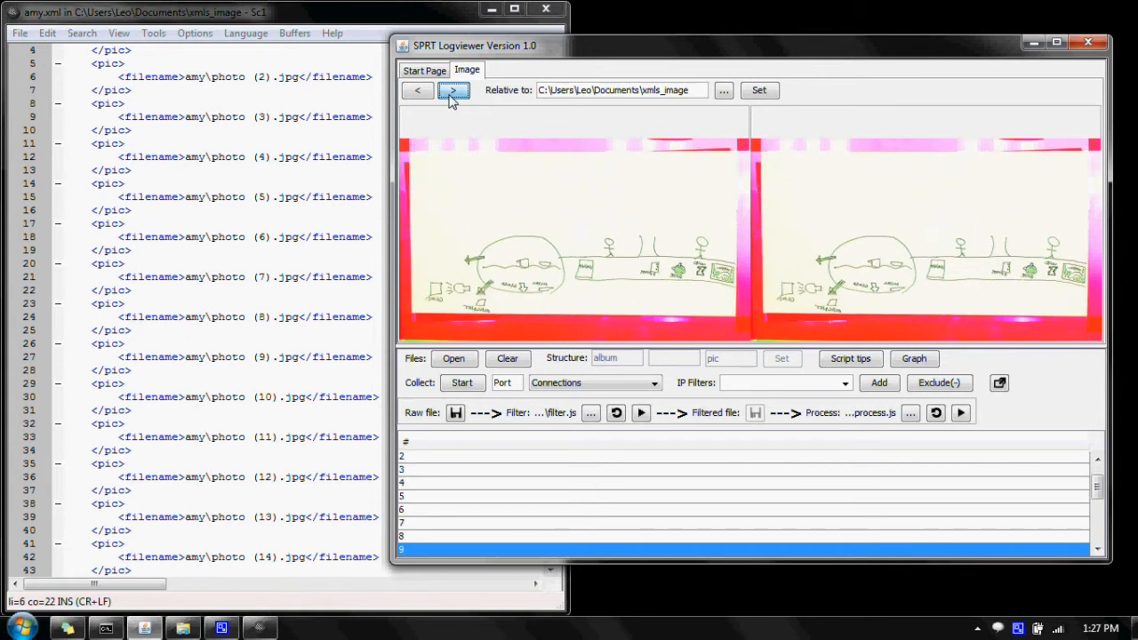
pyautogui.click(452, 93)
pyautogui.click(451, 92)
pyautogui.click(452, 92)
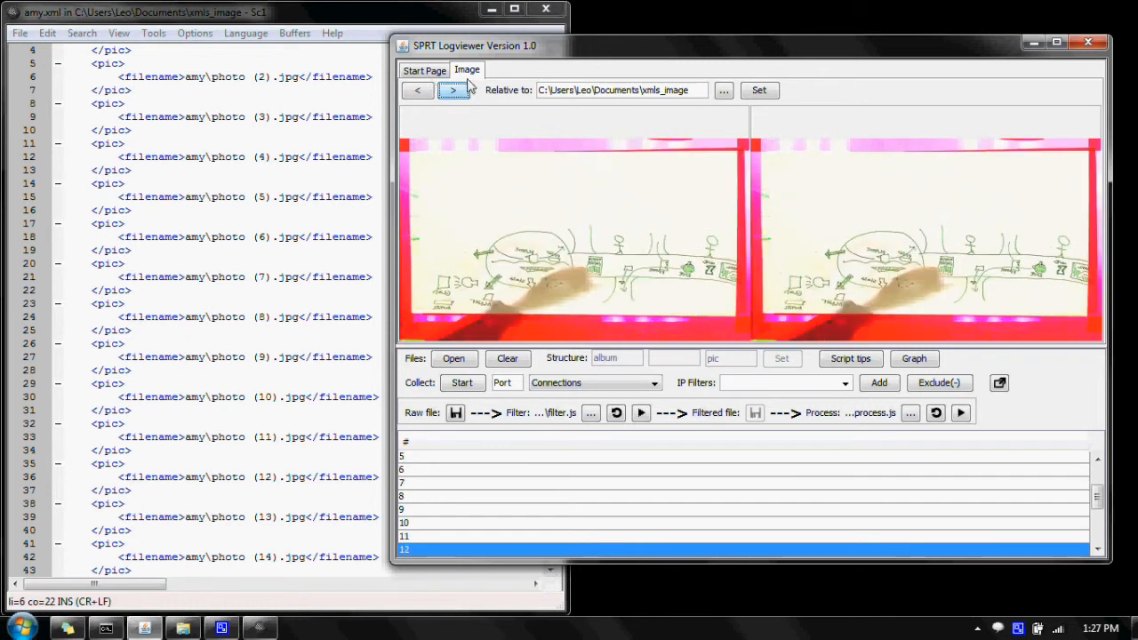
pyautogui.click(454, 90)
# Step: Close the Image plugin, select the Code plugin among the available plugins, and minimise the Logviewer window
pyautogui.click(424, 70)
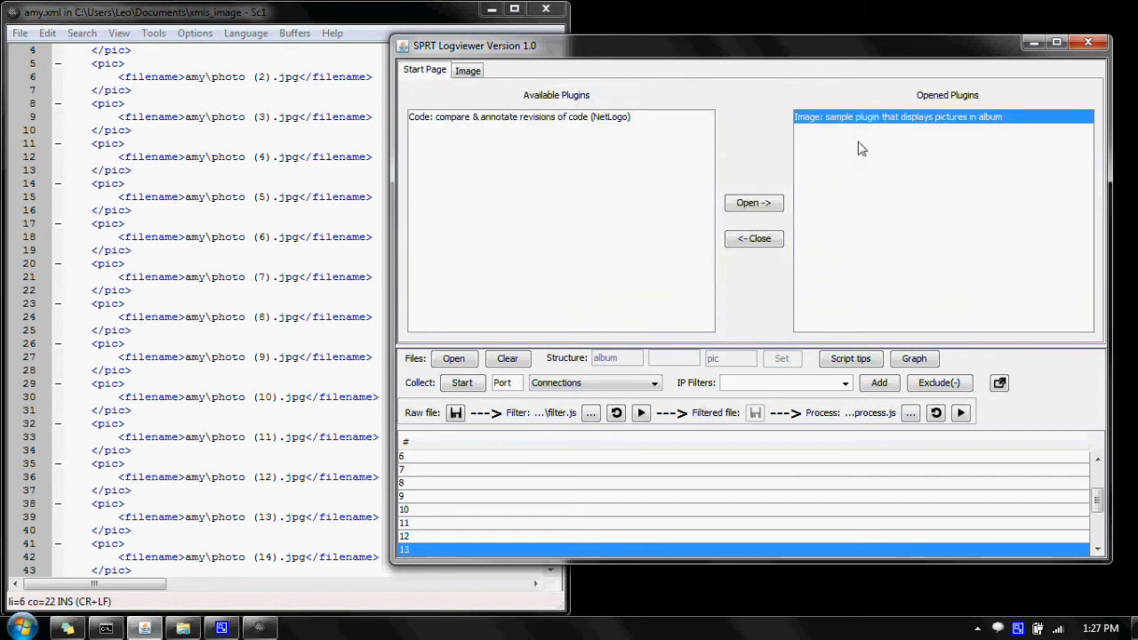
pyautogui.click(764, 239)
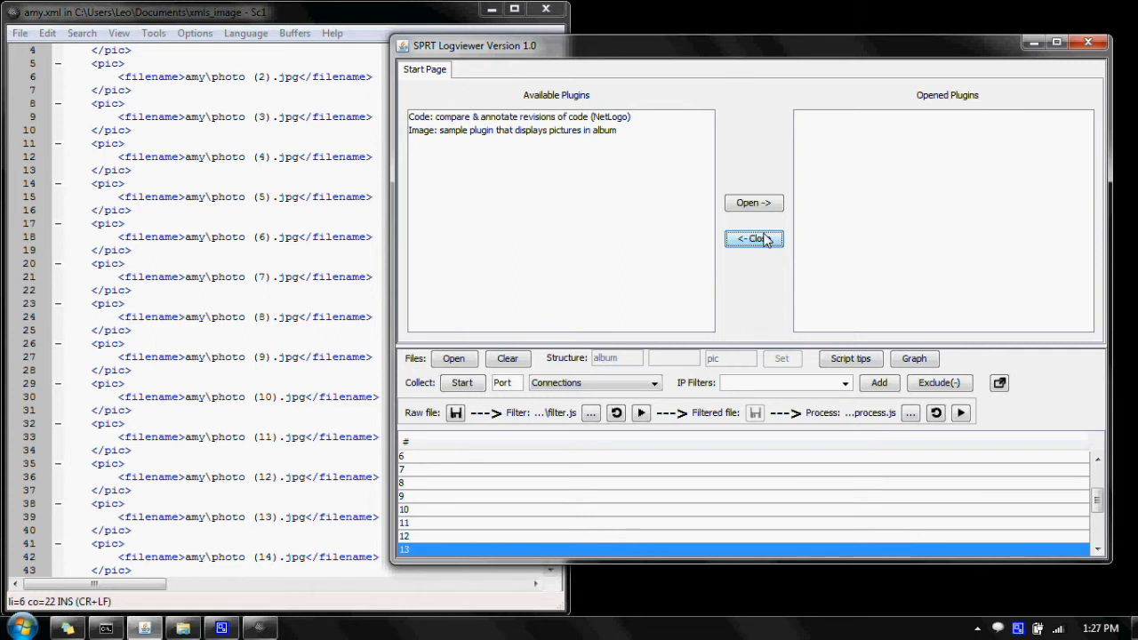
pyautogui.click(523, 116)
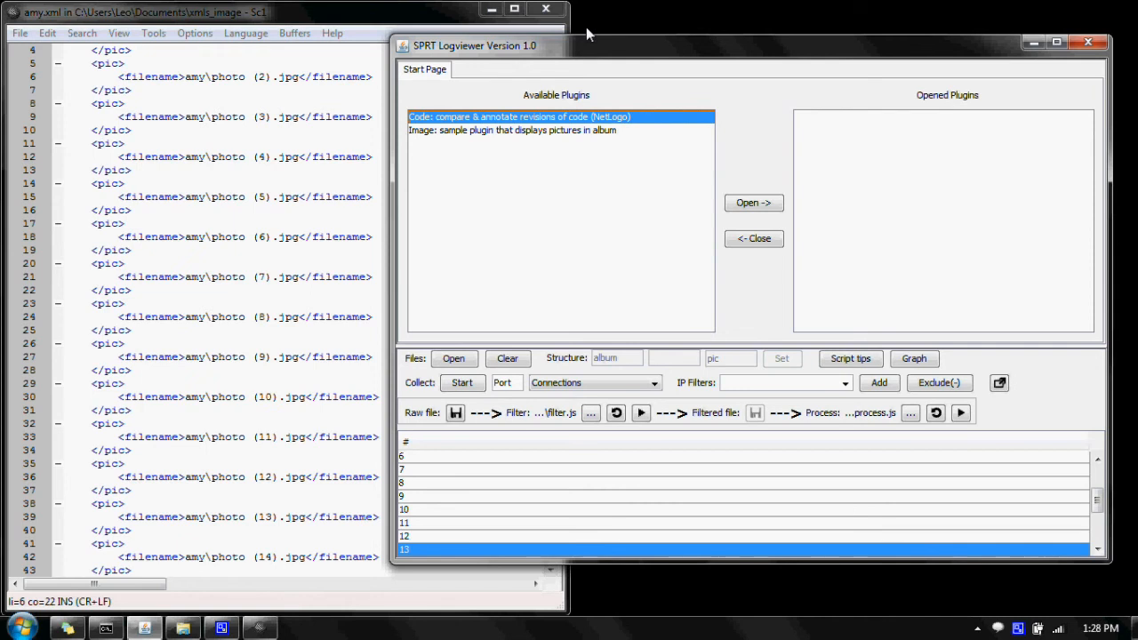
pyautogui.click(138, 629)
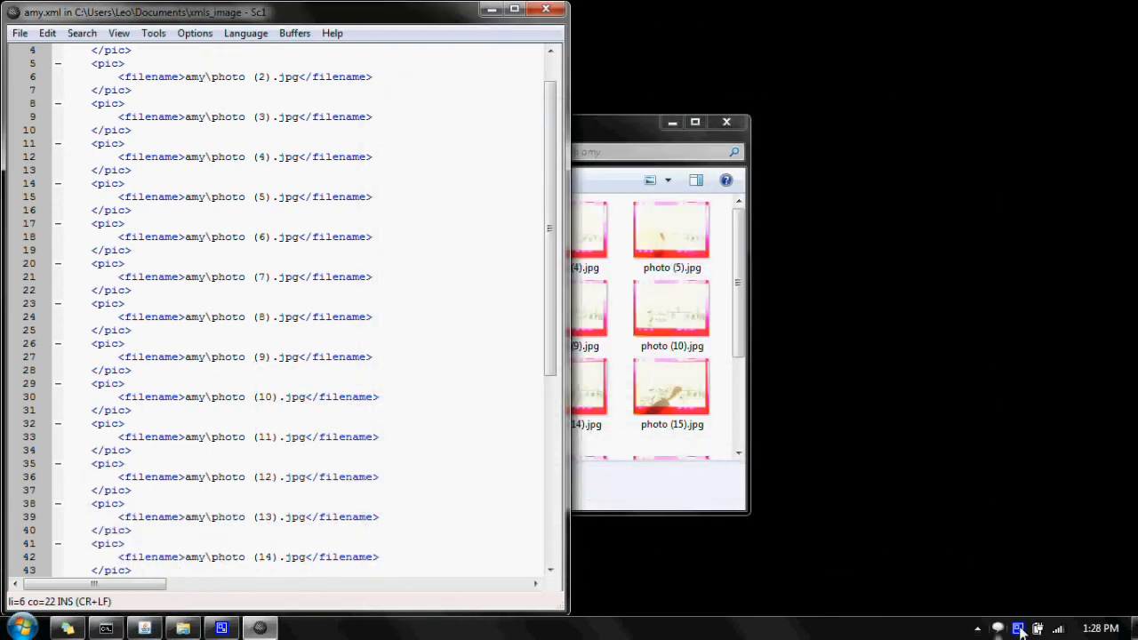